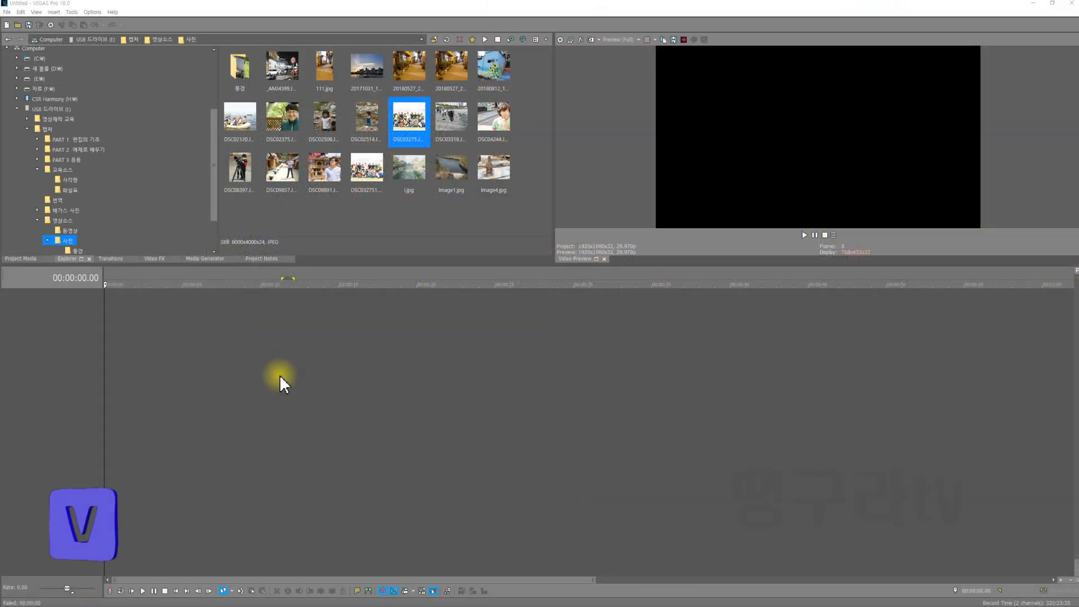
- Place the DSC03275 group photo on the empty timeline and open the event's Pan/Crop settings
left_click_drag(411, 121, 484, 344)
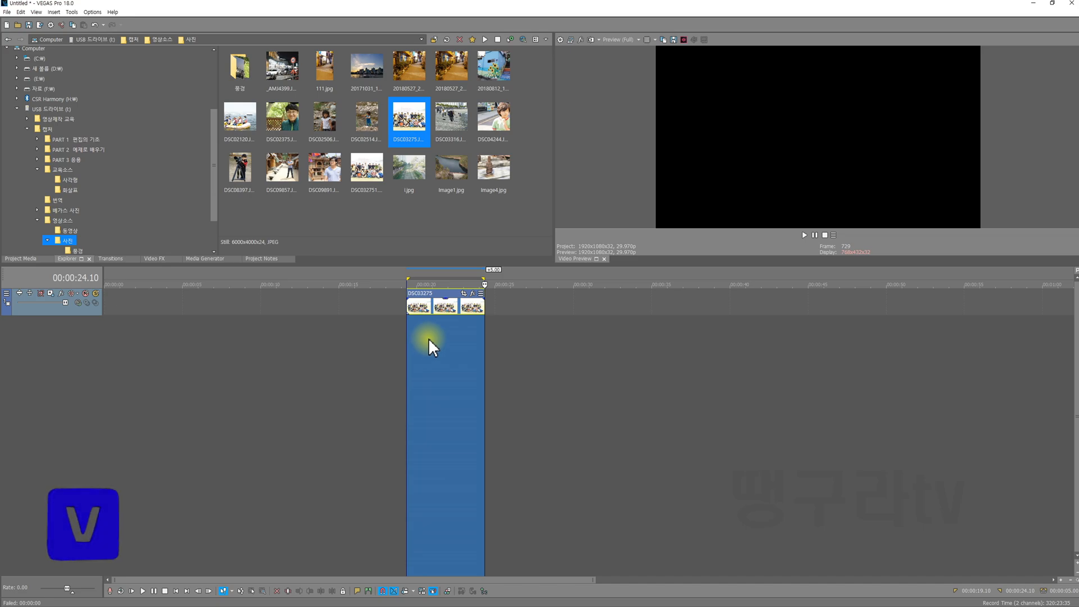
left_click(463, 294)
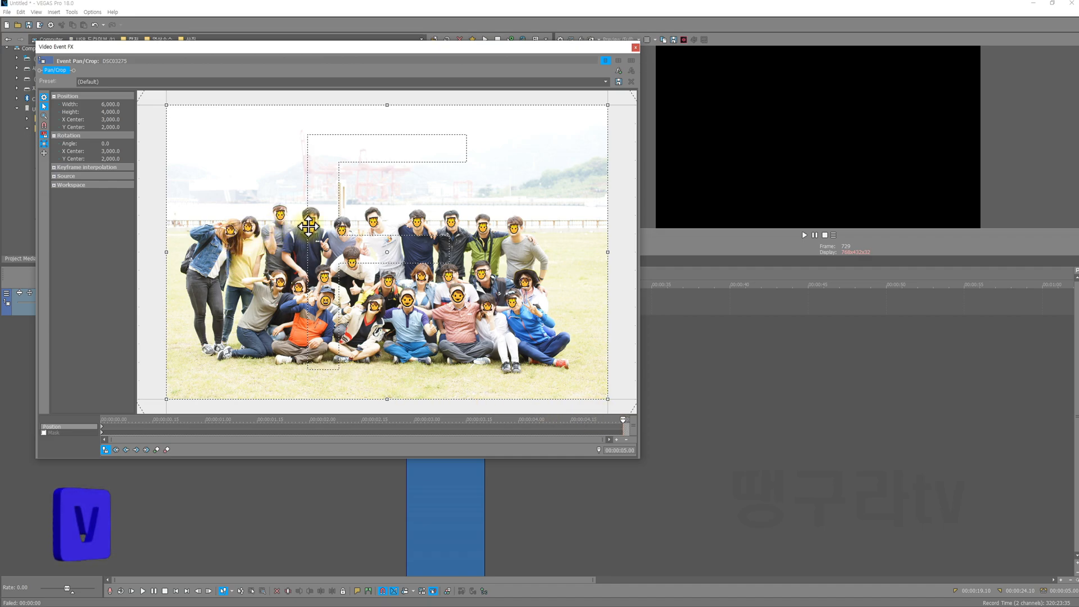
- Dismiss the autosave warning and close the photo's Pan/Crop window
left_click(816, 429)
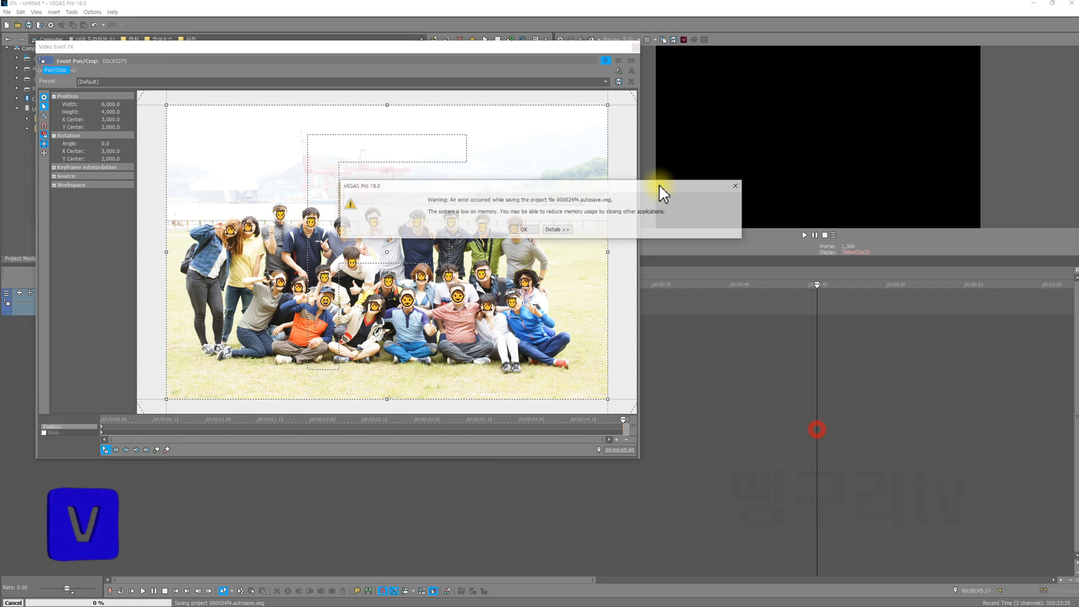
left_click(637, 48)
left_click(524, 229)
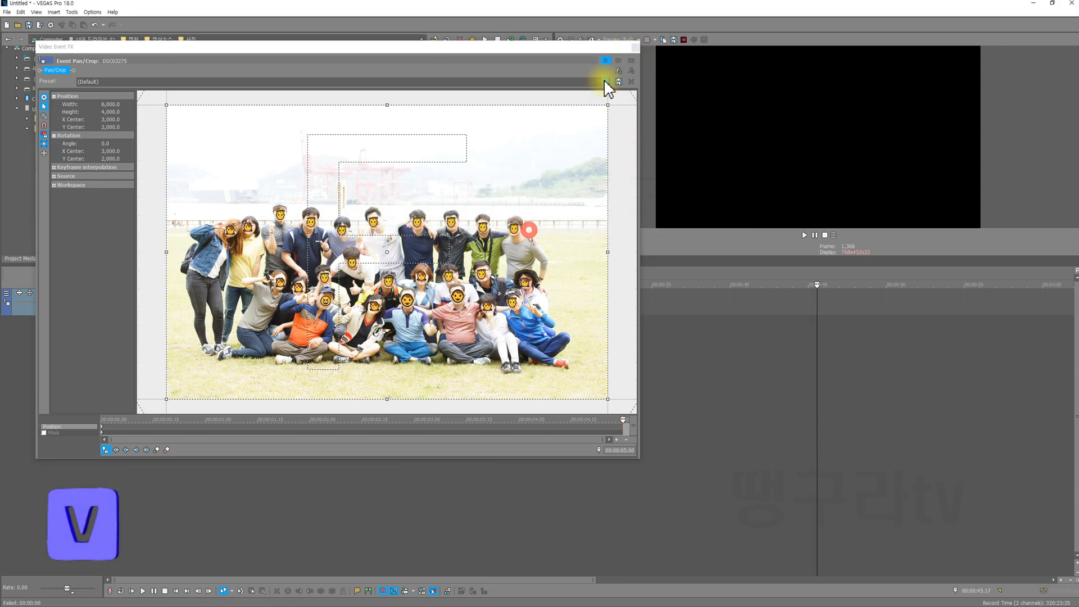
left_click(636, 43)
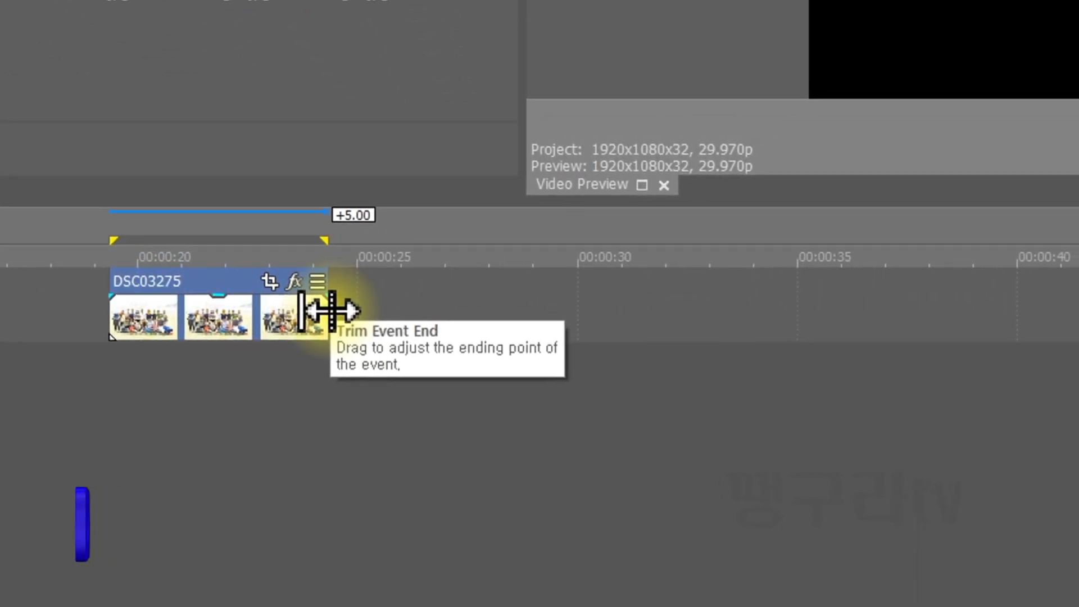
- Extend the end of the photo event until it lasts about 48 seconds, and trim its end back slightly
left_click_drag(332, 311, 446, 312)
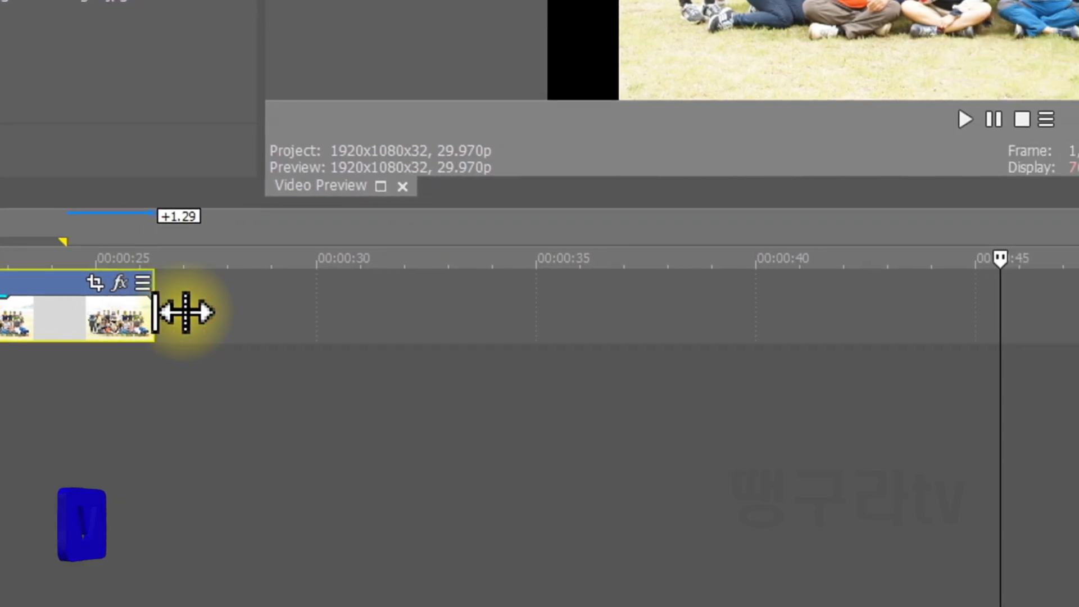
left_click_drag(185, 312, 1059, 294)
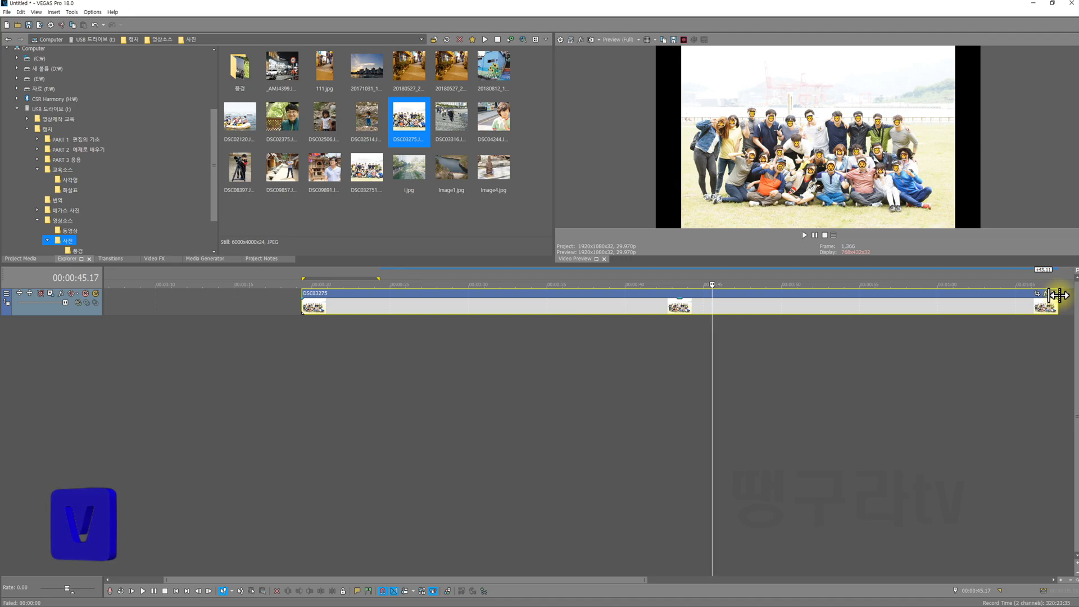
left_click_drag(302, 329, 1056, 333)
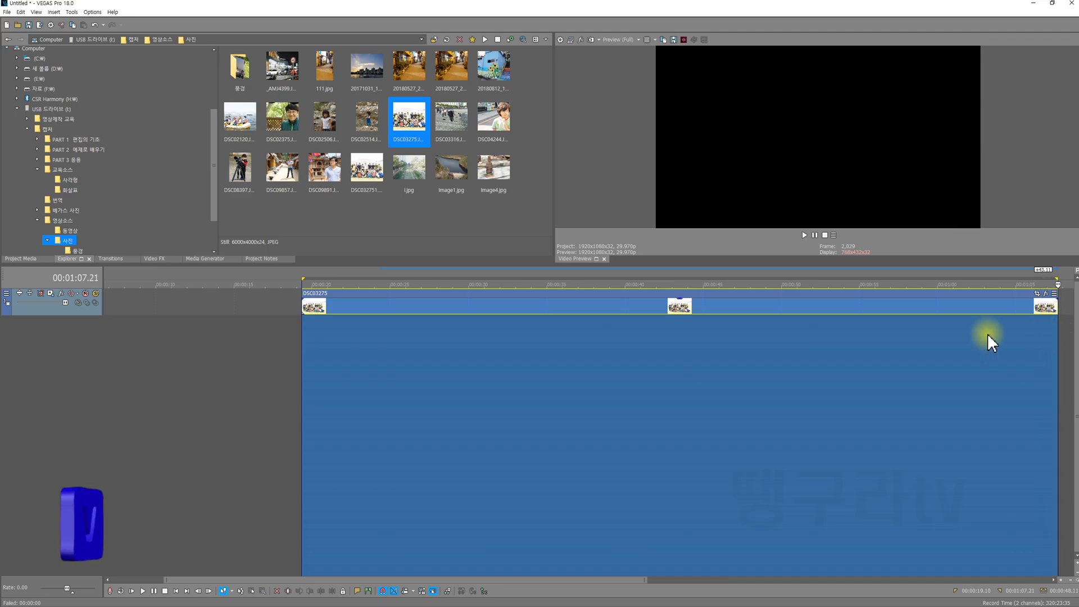
left_click(620, 359)
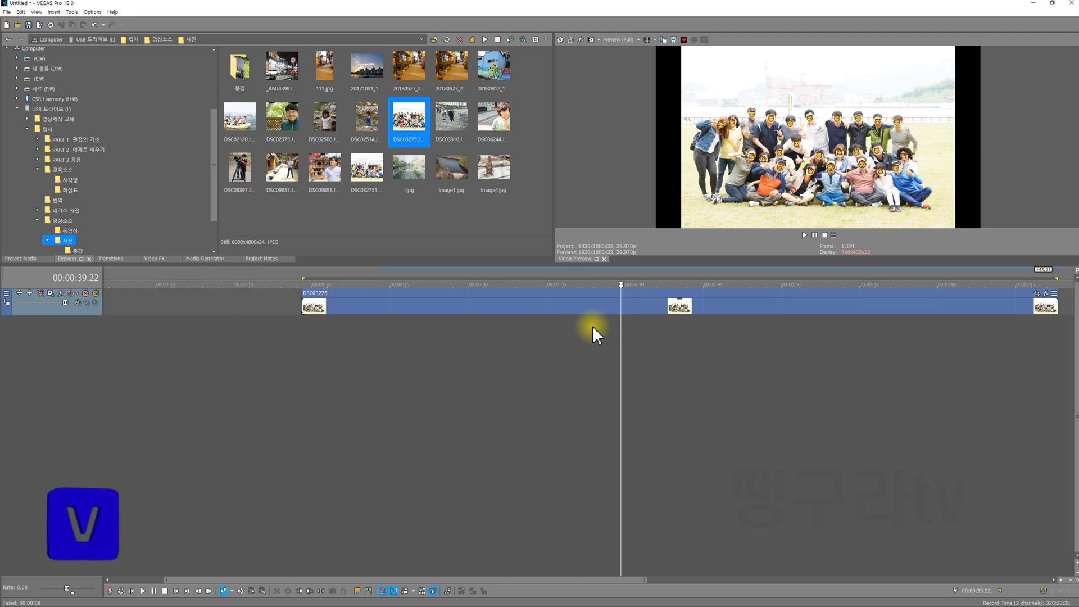
left_click_drag(1059, 310, 1048, 312)
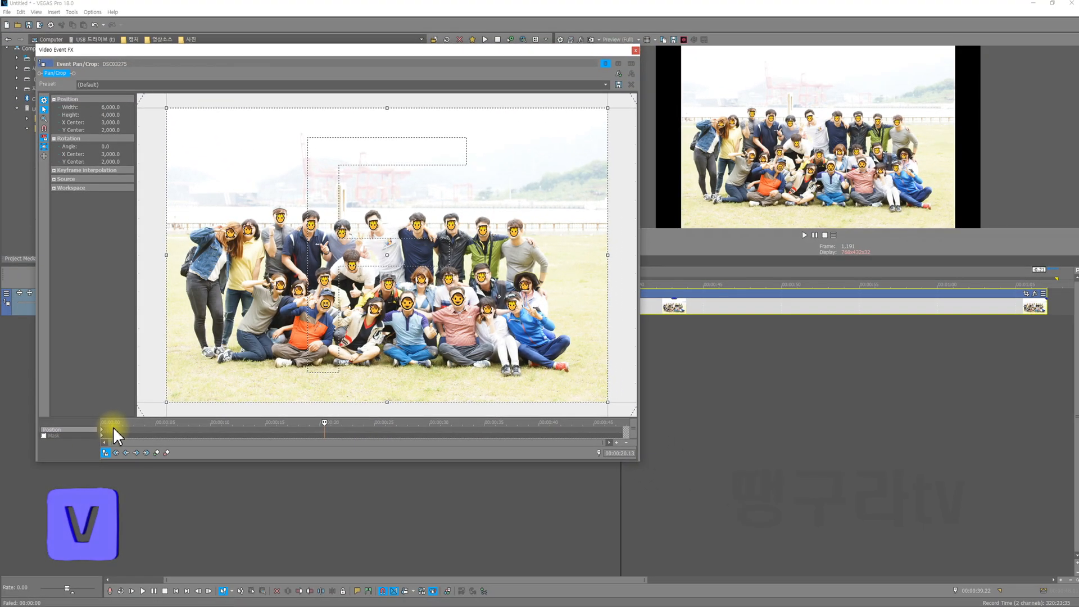
- In the photo's Pan/Crop, add a position keyframe at about 2 seconds with a small crop frame around the two women at the far left
scroll(89, 409, "up", 3)
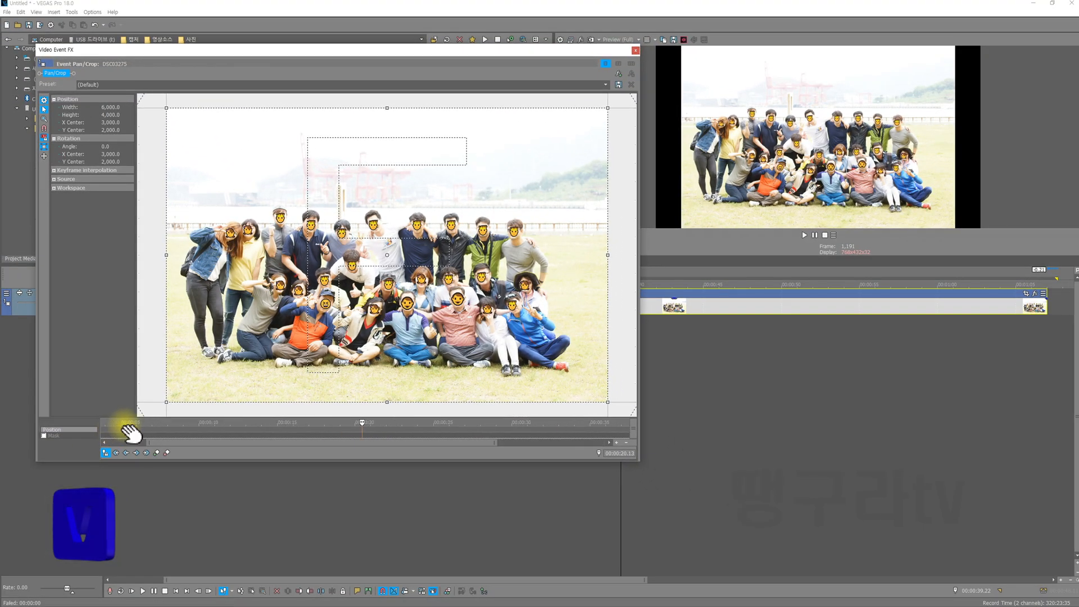
left_click_drag(480, 443, 124, 442)
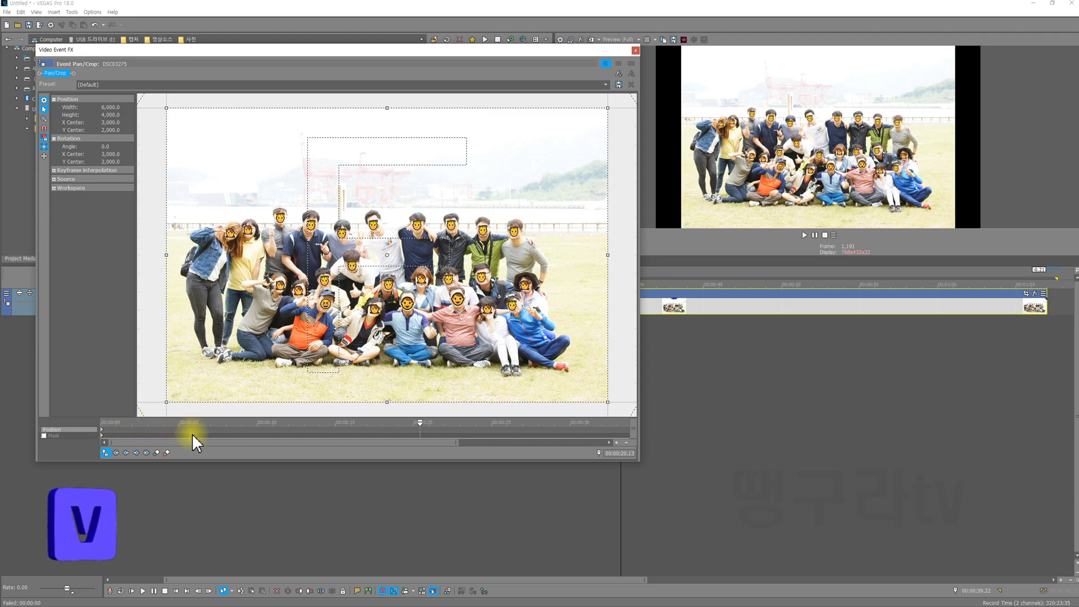
left_click(132, 428)
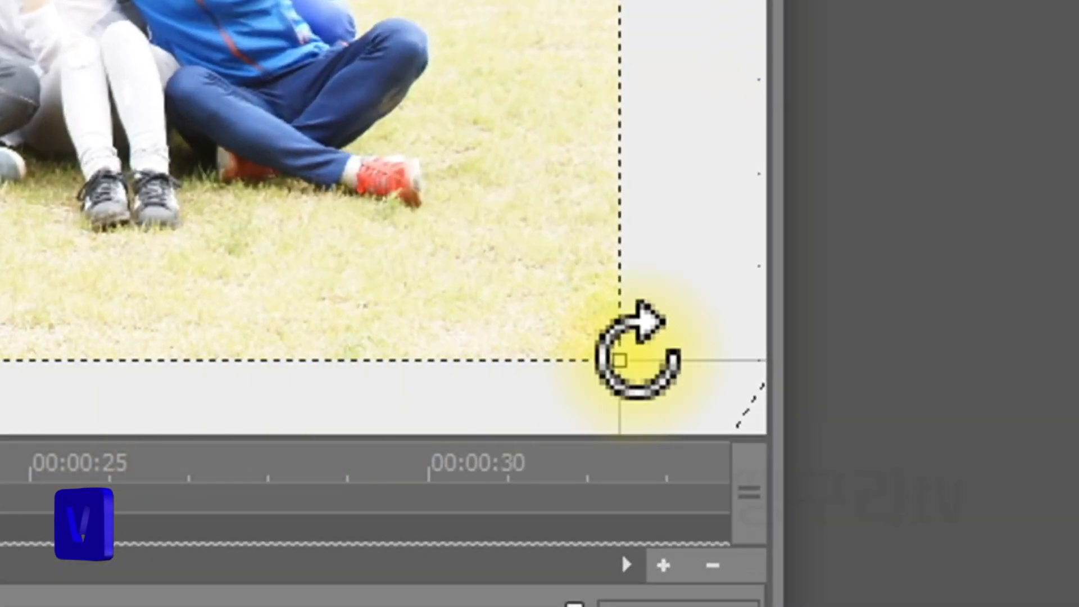
left_click_drag(632, 361, 420, 228)
left_click_drag(568, 375, 300, 263)
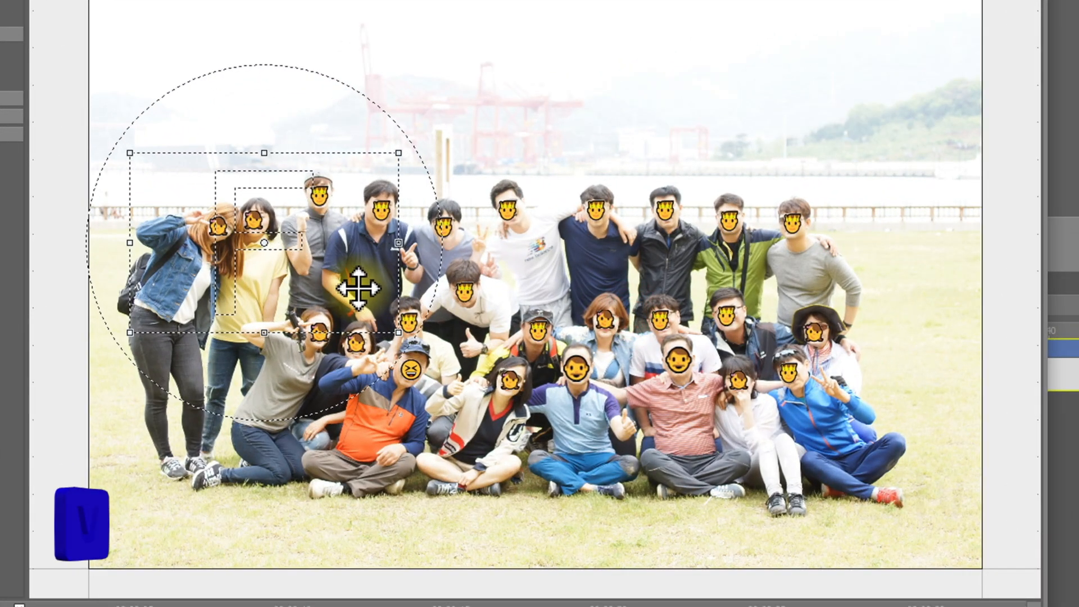
left_click_drag(358, 288, 347, 285)
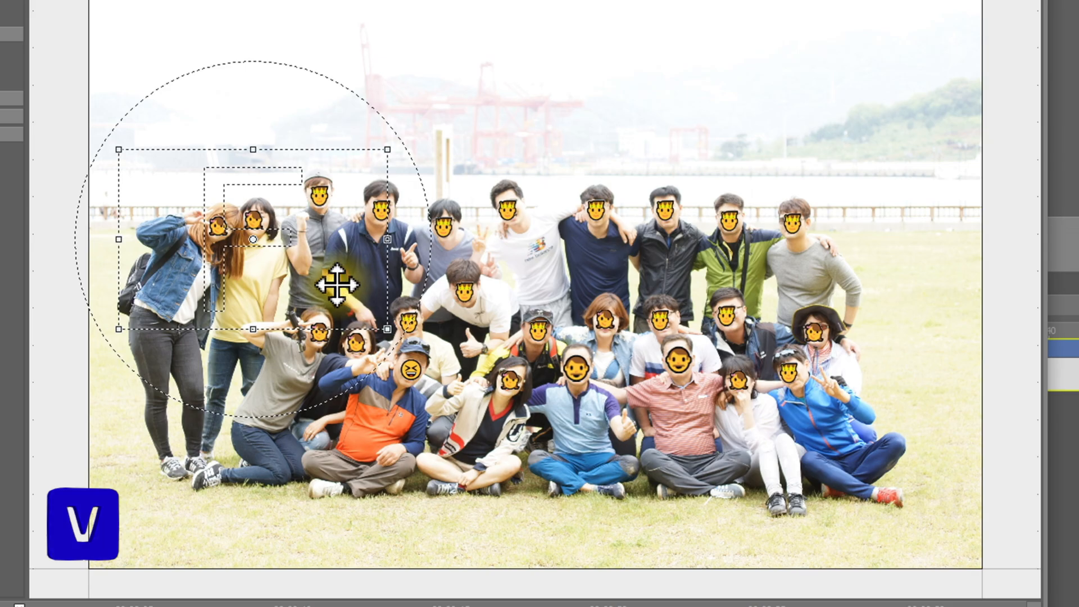
left_click_drag(386, 330, 330, 305)
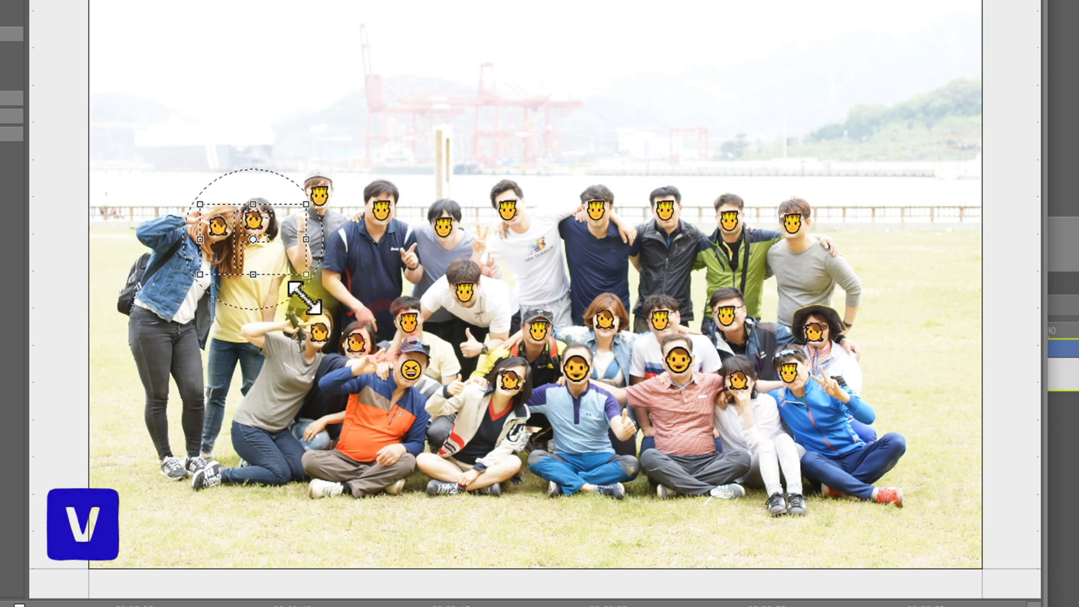
left_click_drag(279, 258, 257, 255)
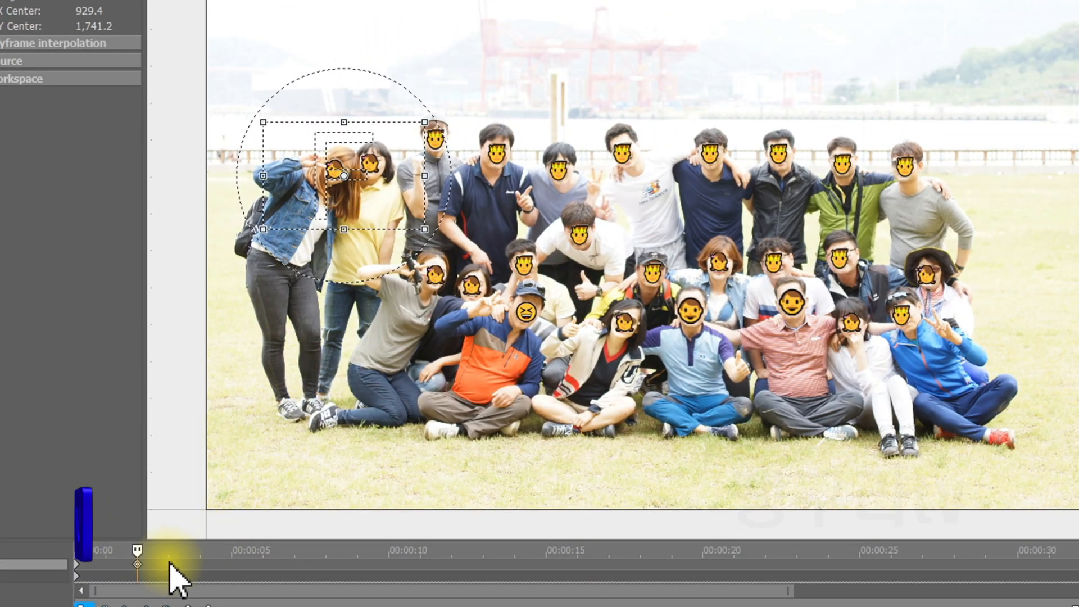
- Add a hold keyframe at about 3 seconds that keeps the framing of the two women
mouse_move(135, 549)
left_mouse_down()
mouse_move(48, 556)
mouse_move(143, 549)
left_mouse_up()
left_click(168, 565)
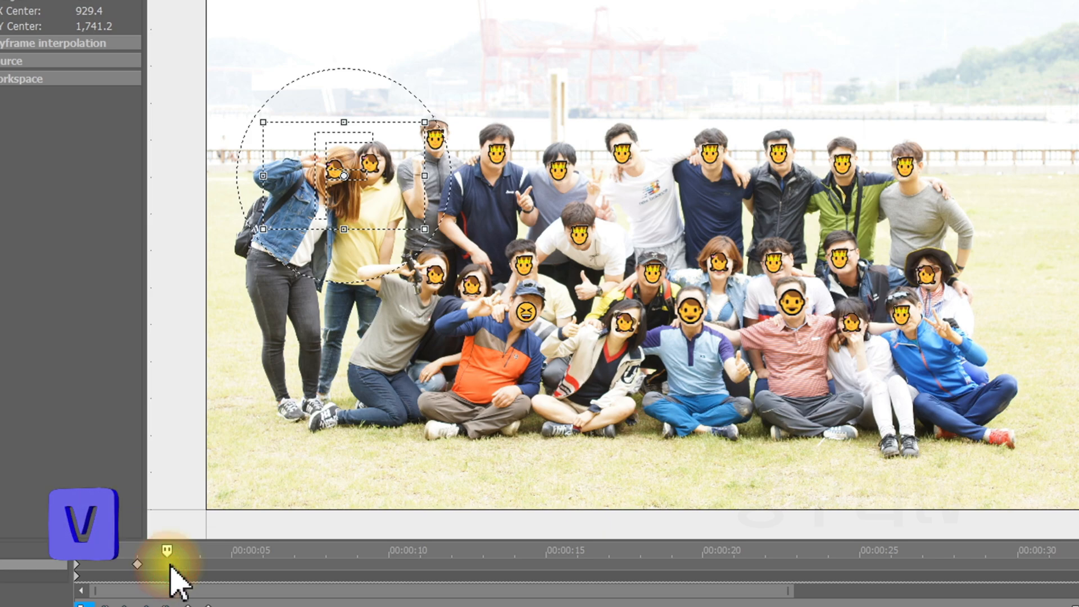
double_click(169, 564)
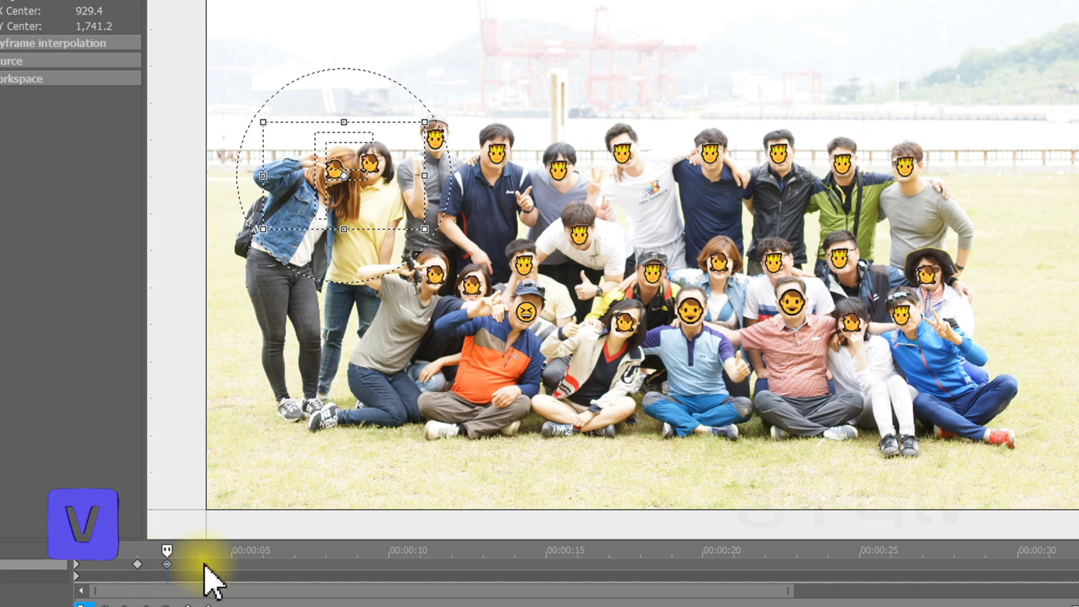
- Add a keyframe at about 4 seconds with the crop frame moved onto the man in grey, centred at about 1,390 by 1,603
scroll(211, 579, "up", 3)
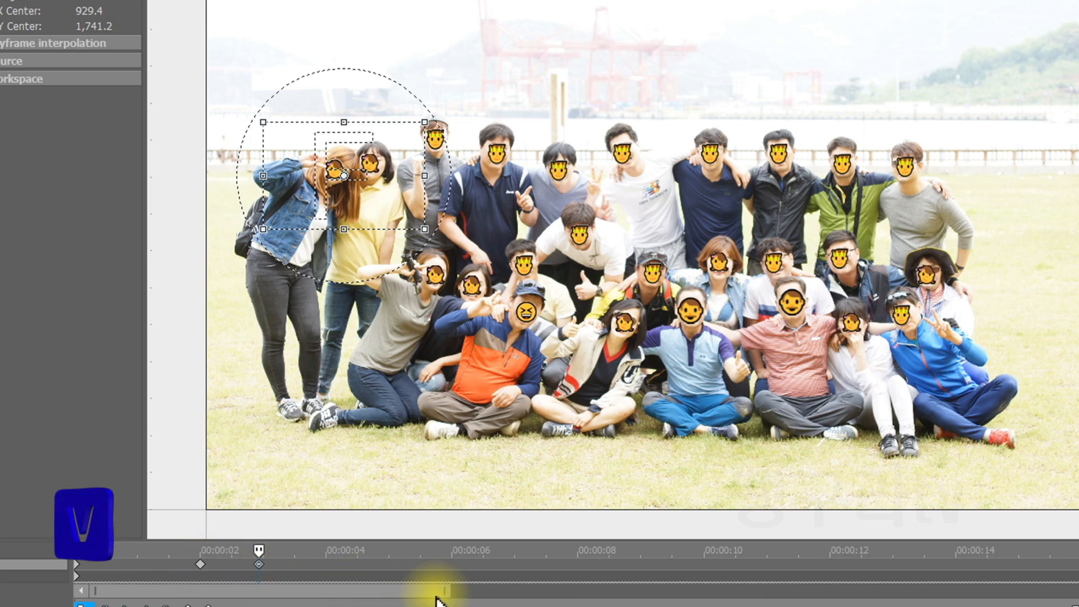
scroll(405, 585, "up", 2)
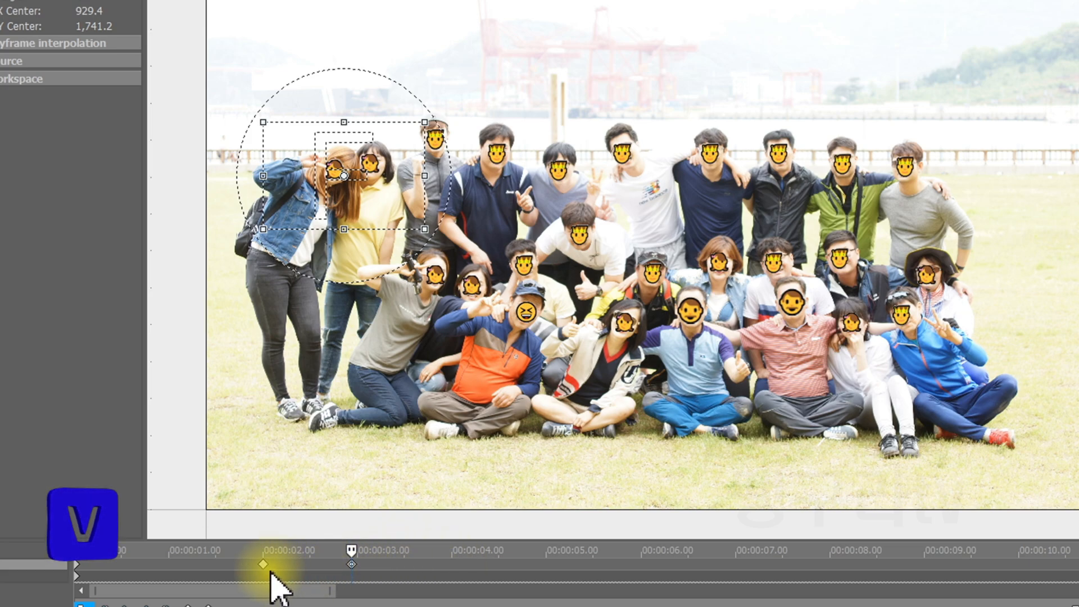
double_click(446, 564)
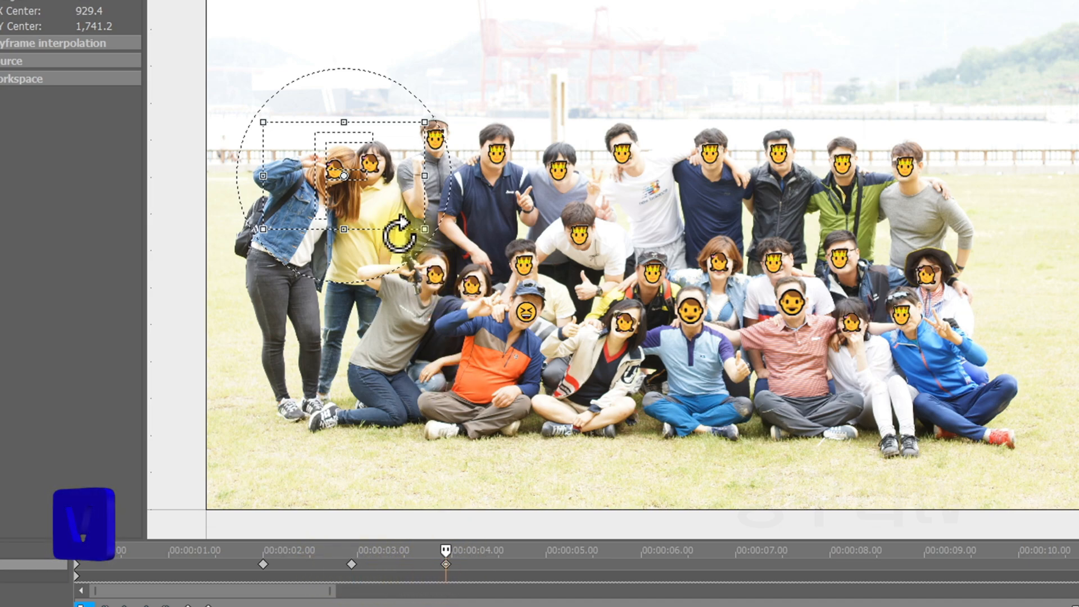
left_click_drag(363, 202, 431, 183)
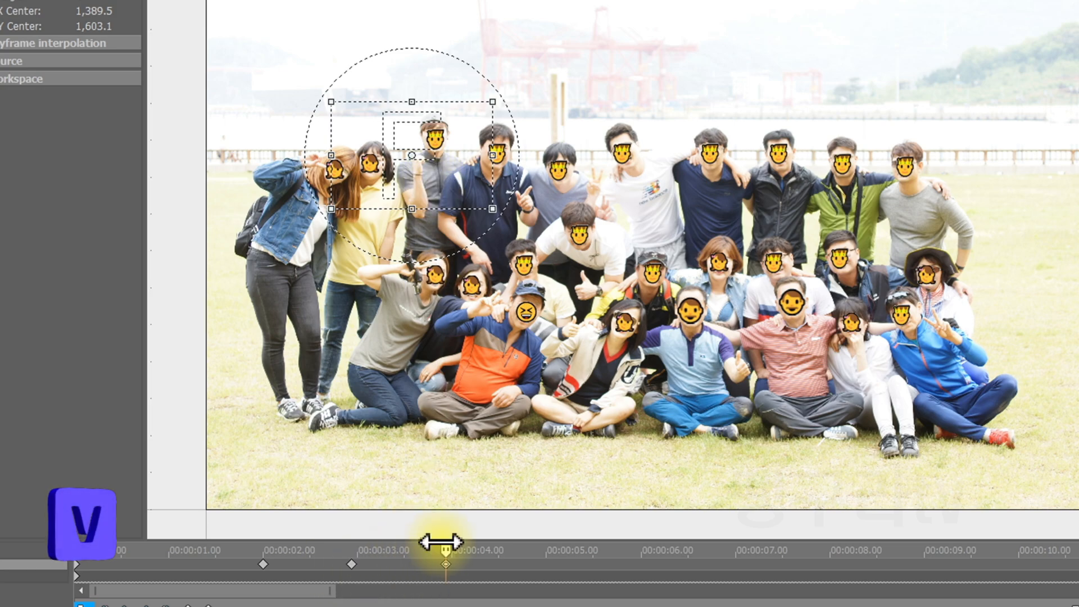
mouse_move(444, 549)
left_mouse_down()
mouse_move(156, 554)
mouse_move(264, 542)
mouse_move(444, 551)
left_mouse_up()
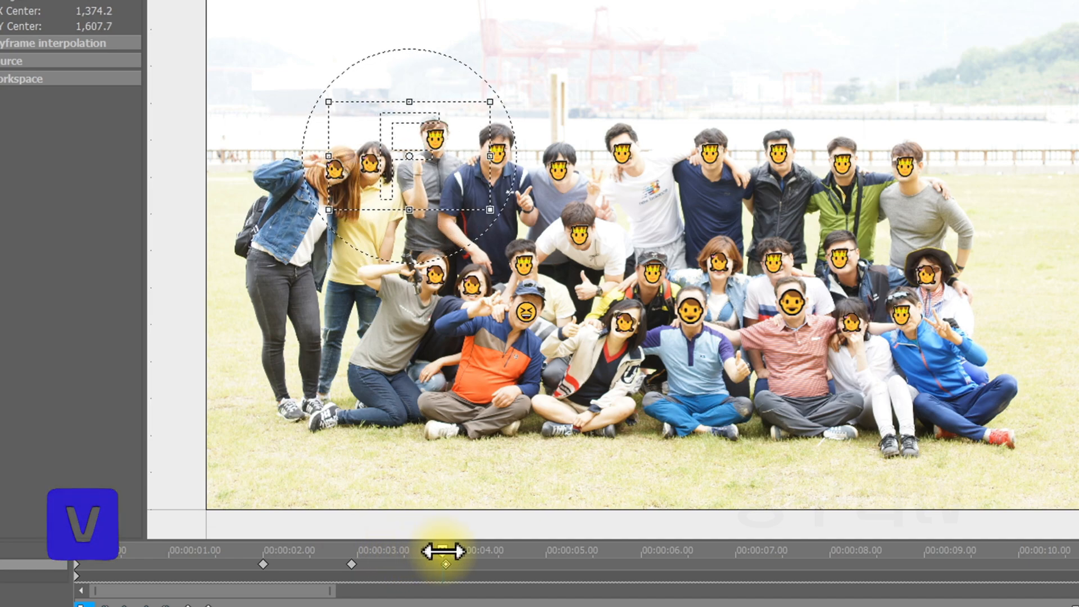
left_click(447, 567)
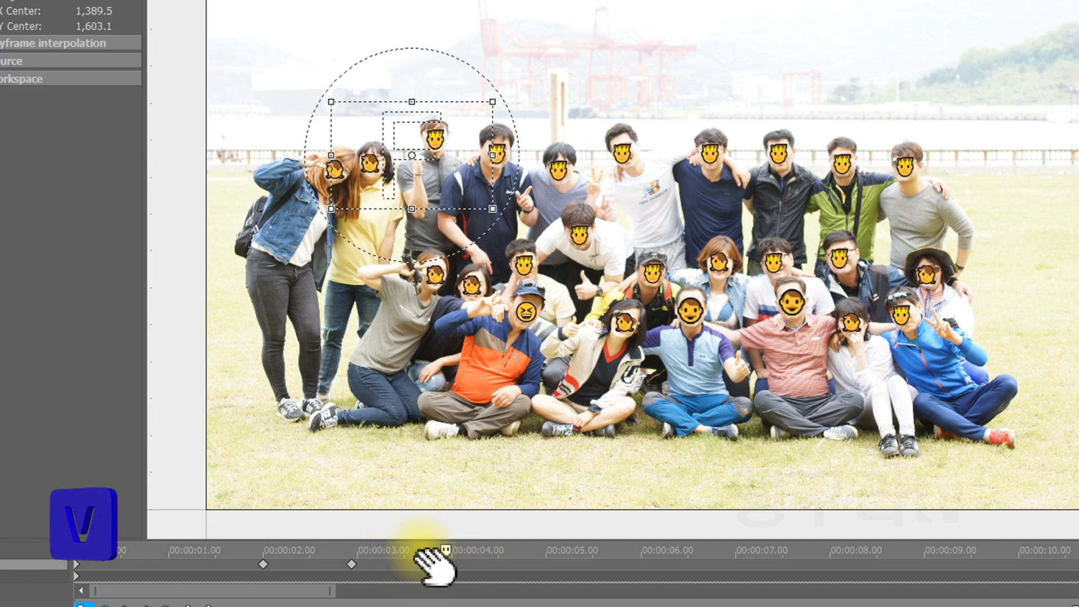
- Add a hold keyframe at 5 seconds and one at 6 seconds with the crop frame centred at about 1,815 by 1,666
double_click(546, 565)
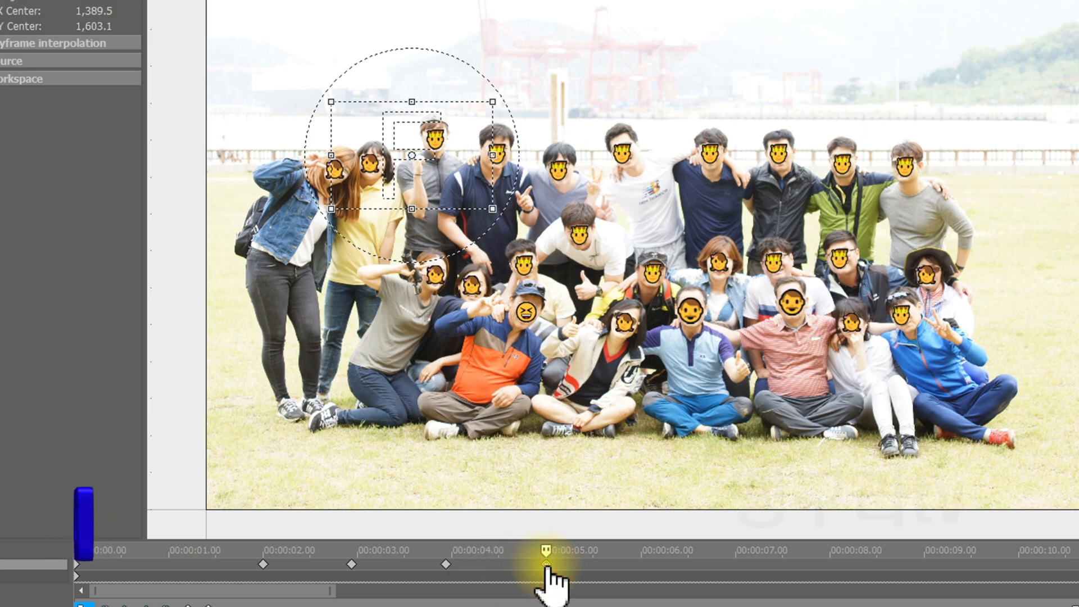
left_click(639, 565)
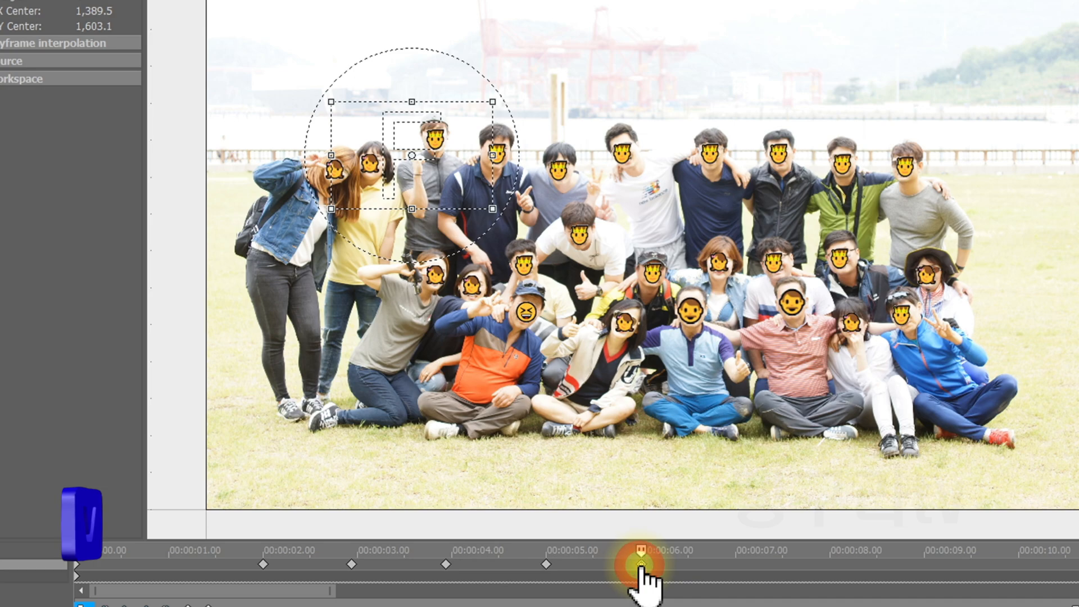
left_click_drag(444, 186, 506, 198)
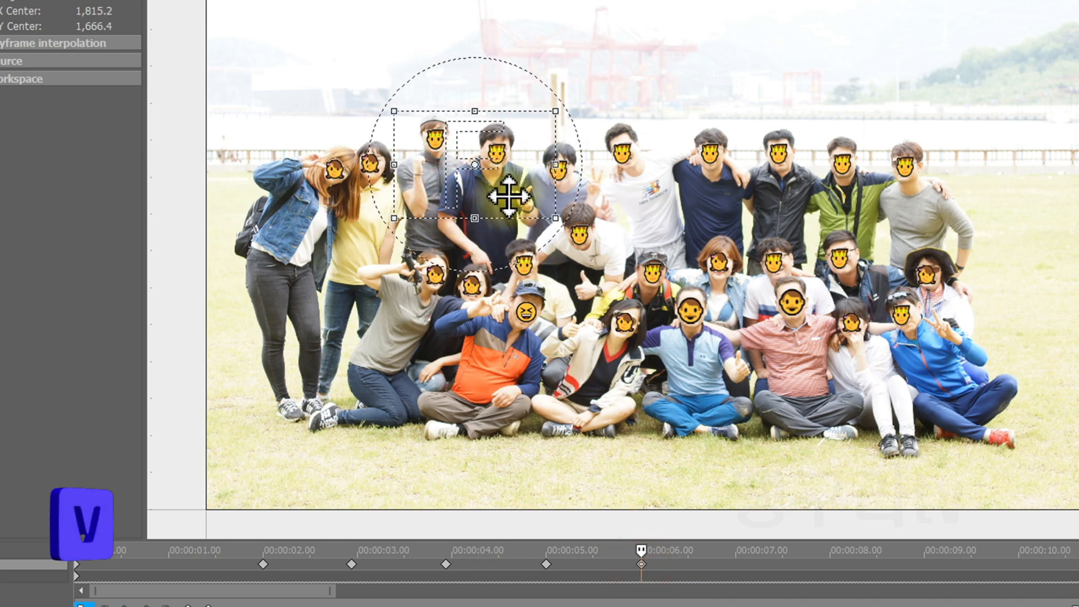
- Add a hold keyframe at 7 seconds and one at 8 seconds with the crop frame centred at about 2,137 by 1,695
left_click(736, 564)
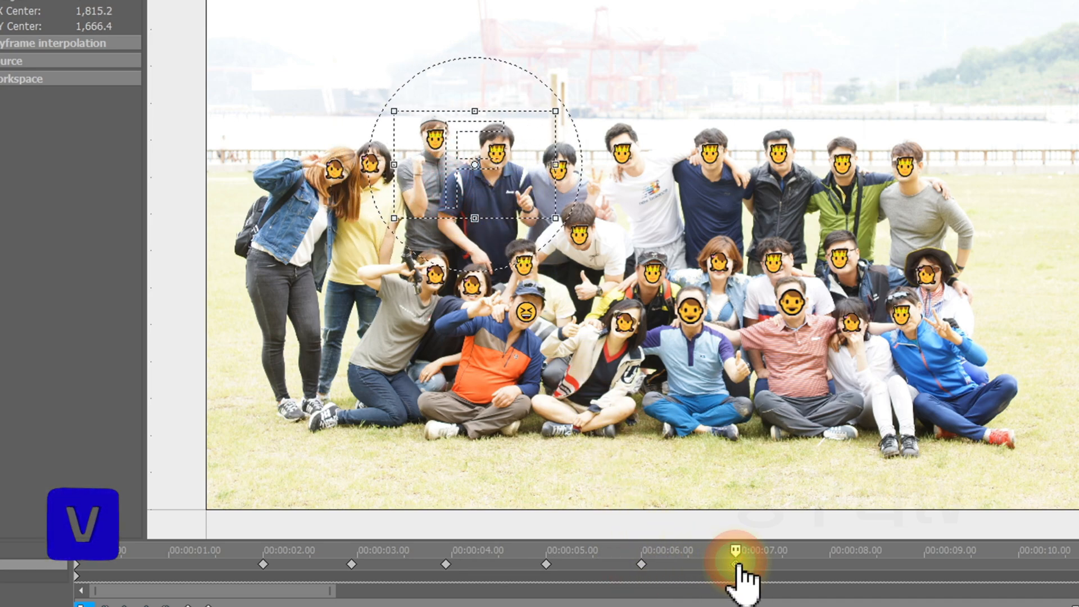
left_click(830, 564)
left_click_drag(489, 181, 538, 189)
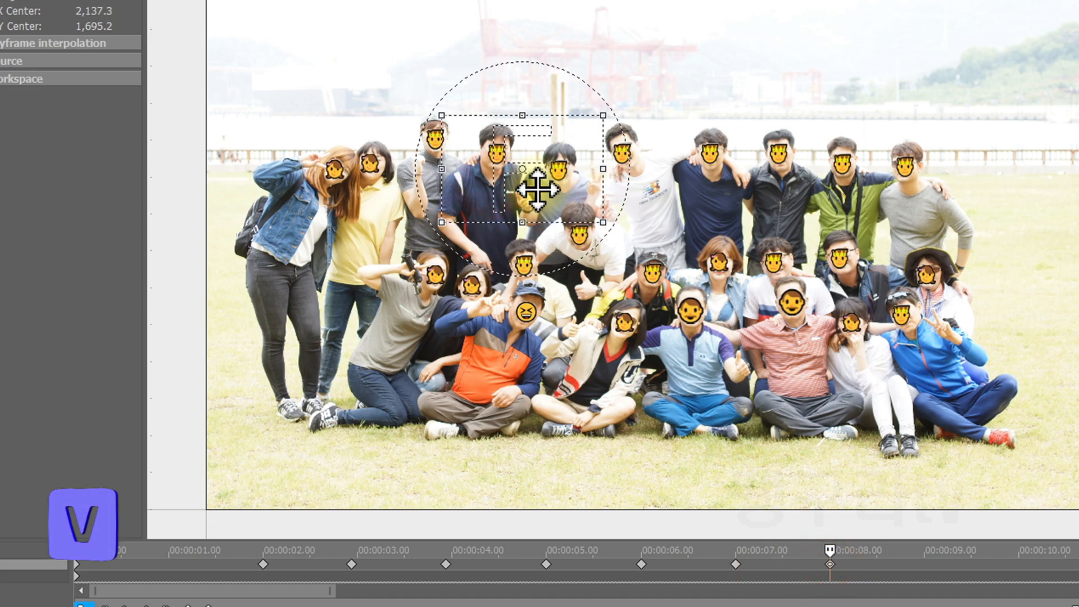
- Add a hold keyframe at 9 seconds and one at 10 seconds with the crop frame centred at about 2,597 by 1,603
left_click(925, 568)
left_click(1019, 564)
scroll(1008, 584, "down", 2)
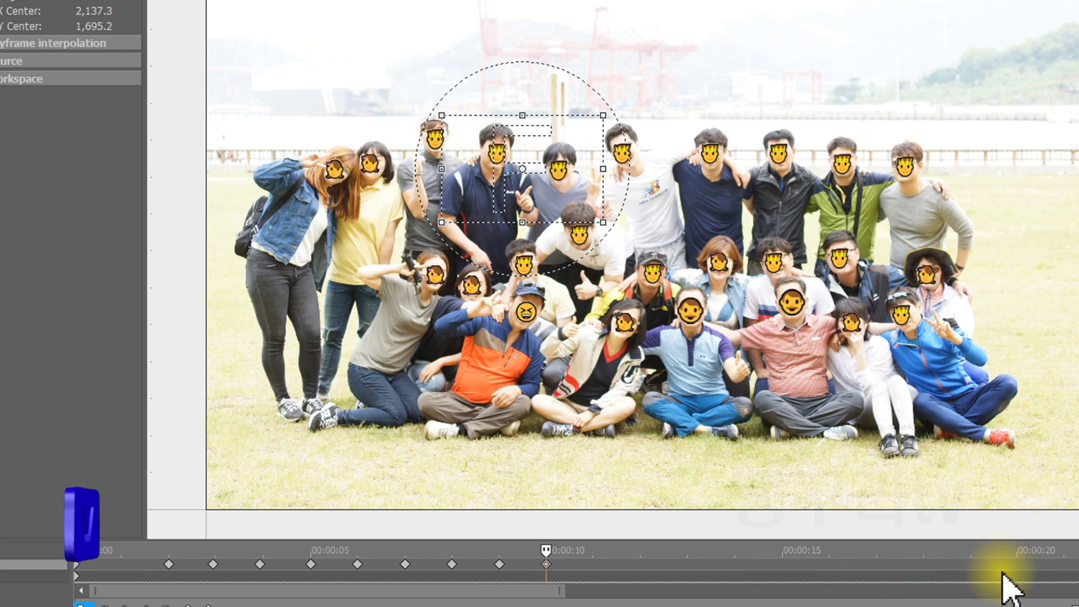
left_click_drag(541, 176, 604, 173)
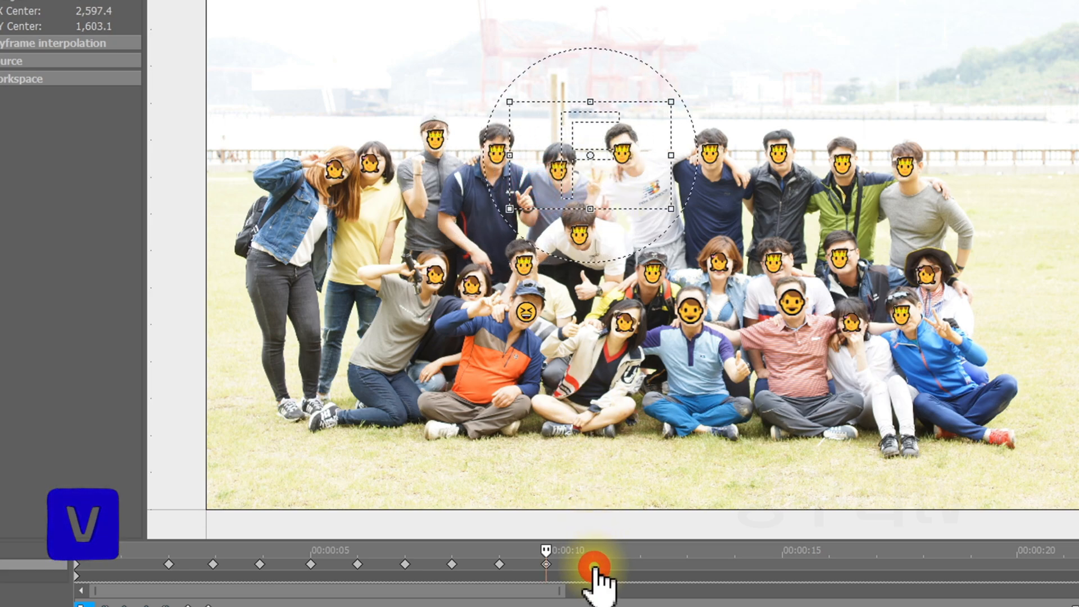
- Add a hold keyframe at 11 seconds and one at 12 seconds with the crop frame centred at about 3,155 by 1,666
left_click(595, 566)
left_click(643, 563)
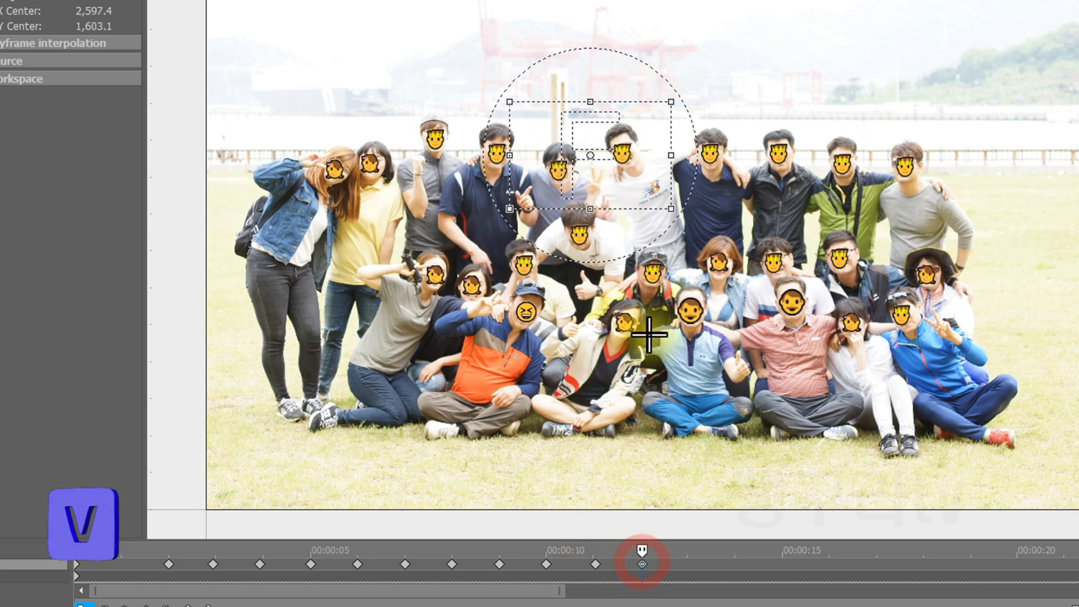
left_click_drag(612, 181, 693, 188)
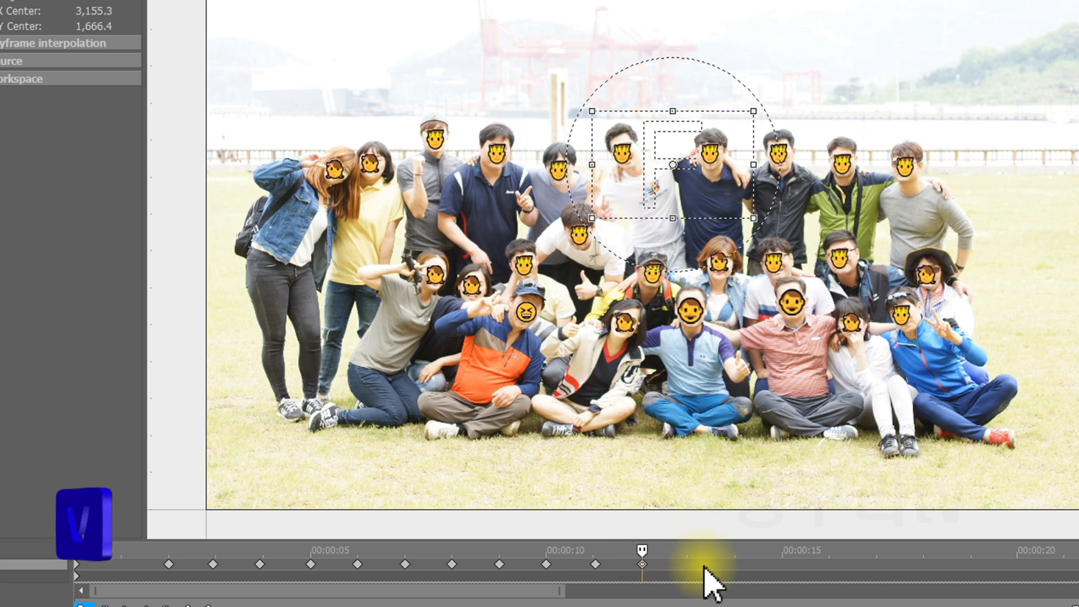
- Keyframe the crop frame centred at about 3,615 by 1,655 at 14 seconds and 4,047 by 1,718 at 16 seconds, with hold keyframes at 13 and 15
left_click(686, 566)
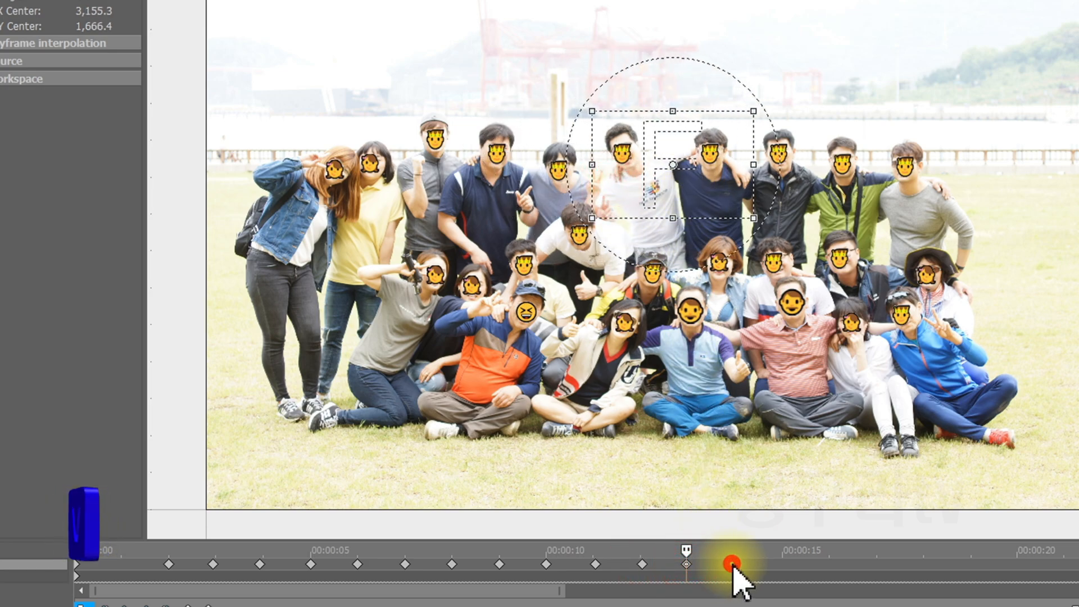
left_click_drag(705, 188, 776, 187)
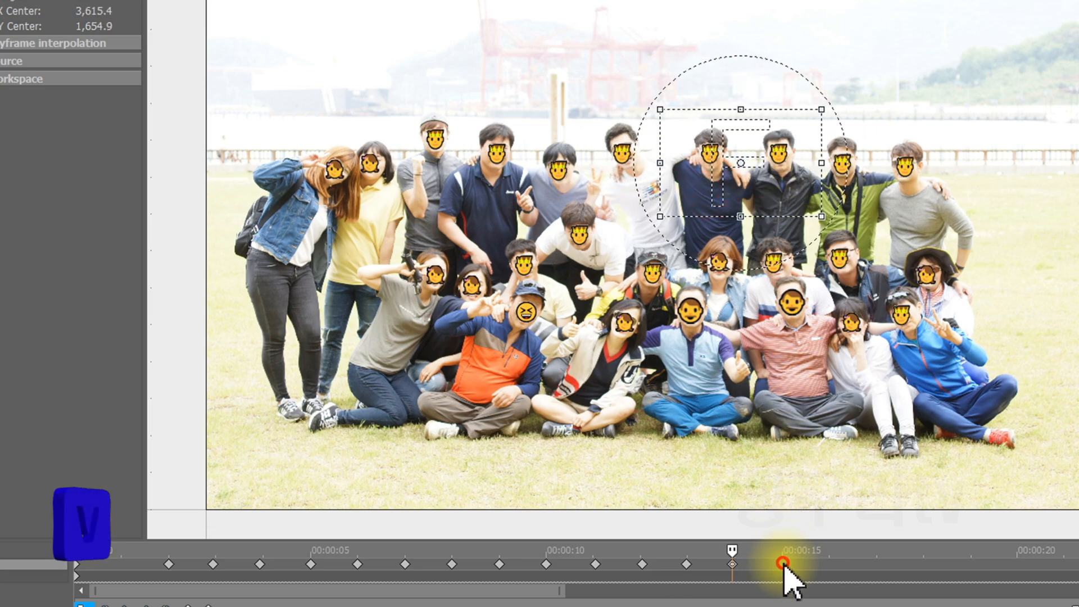
left_click(827, 562)
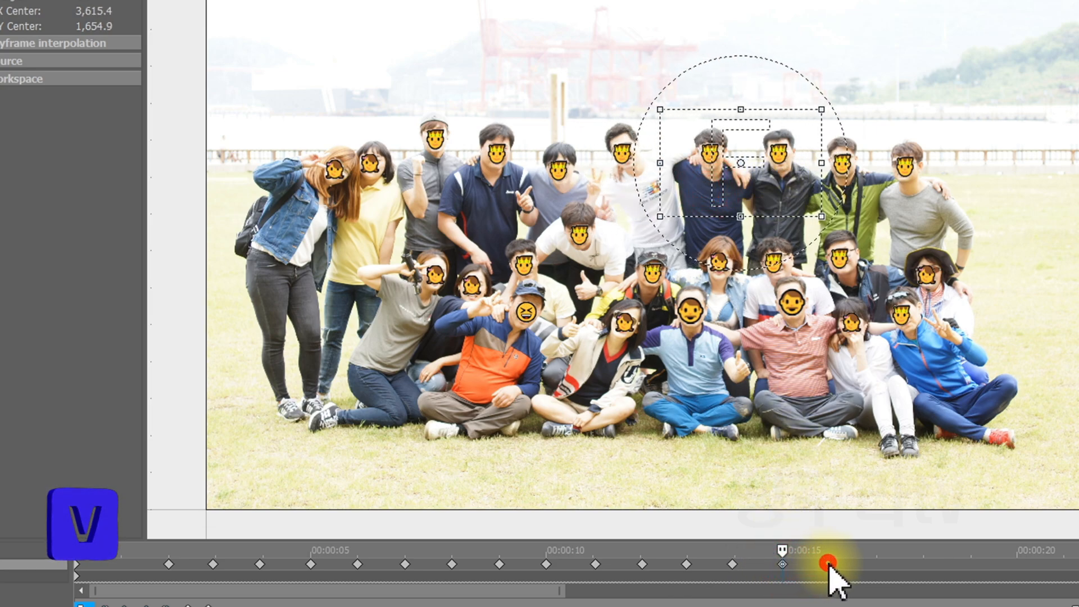
left_click_drag(780, 160, 846, 175)
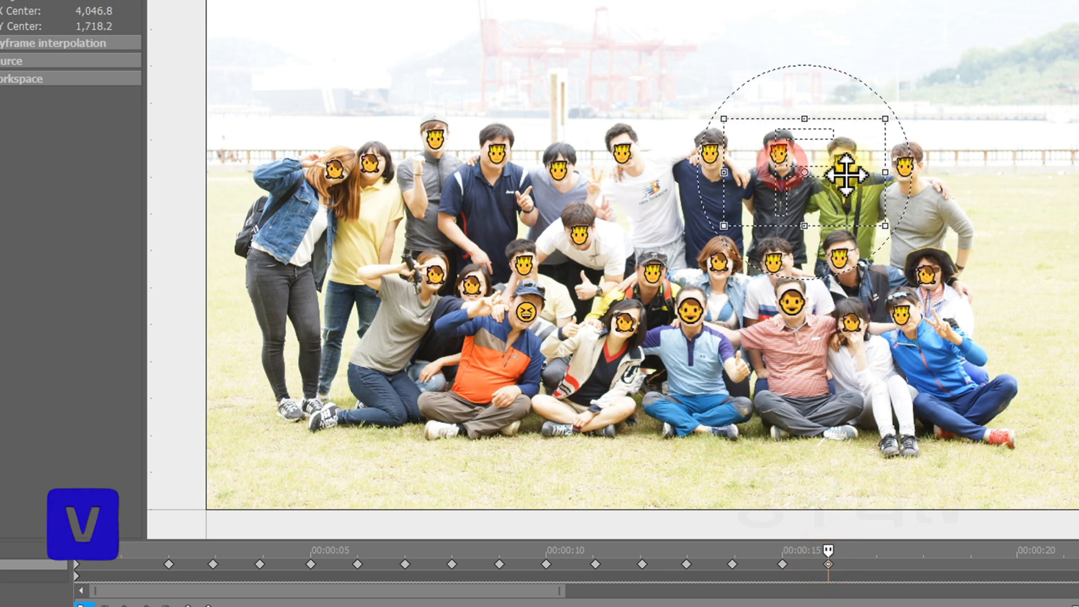
- Keyframe the crop frame centred at about 4,524 by 1,758 at 18 seconds and 4,714 by 2,391 at 20 seconds, with hold keyframes at 17 and 19
left_click(879, 563)
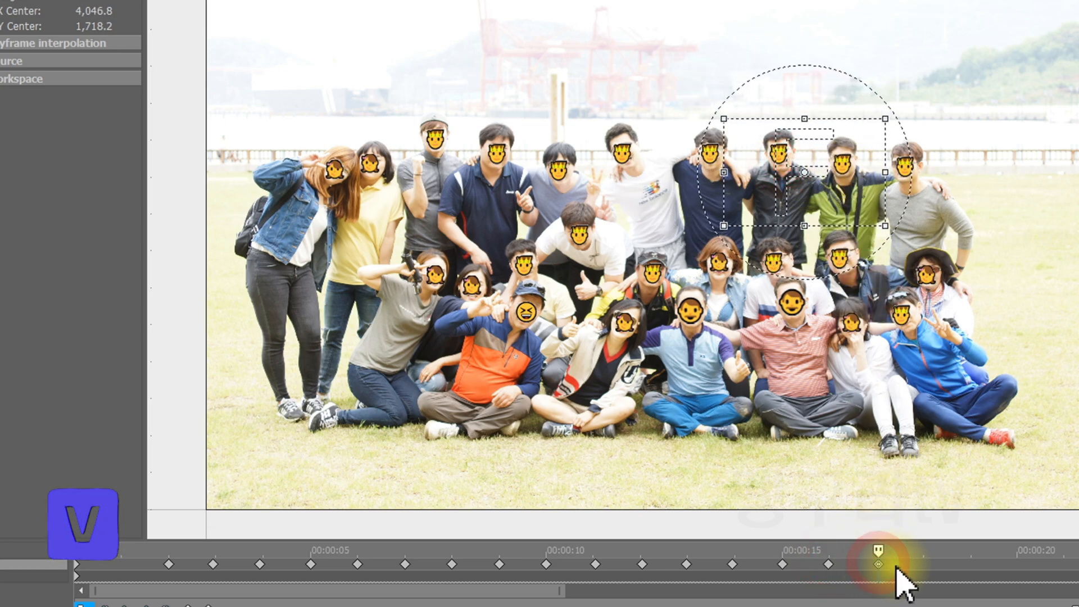
left_click(922, 565)
left_click_drag(821, 182, 892, 193)
left_click(969, 564)
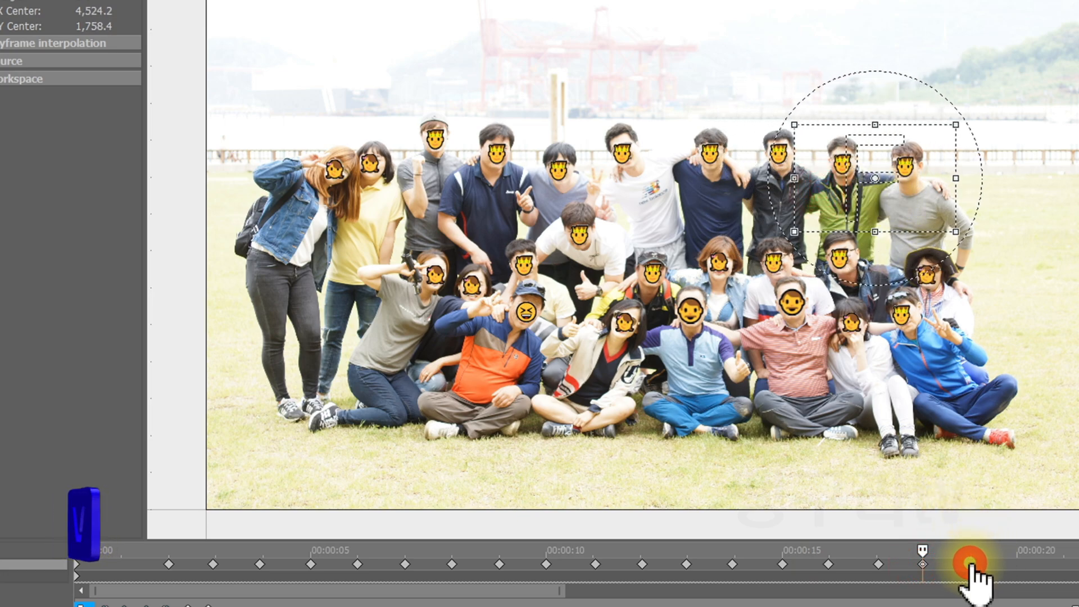
left_click(1015, 565)
left_click_drag(892, 210, 918, 303)
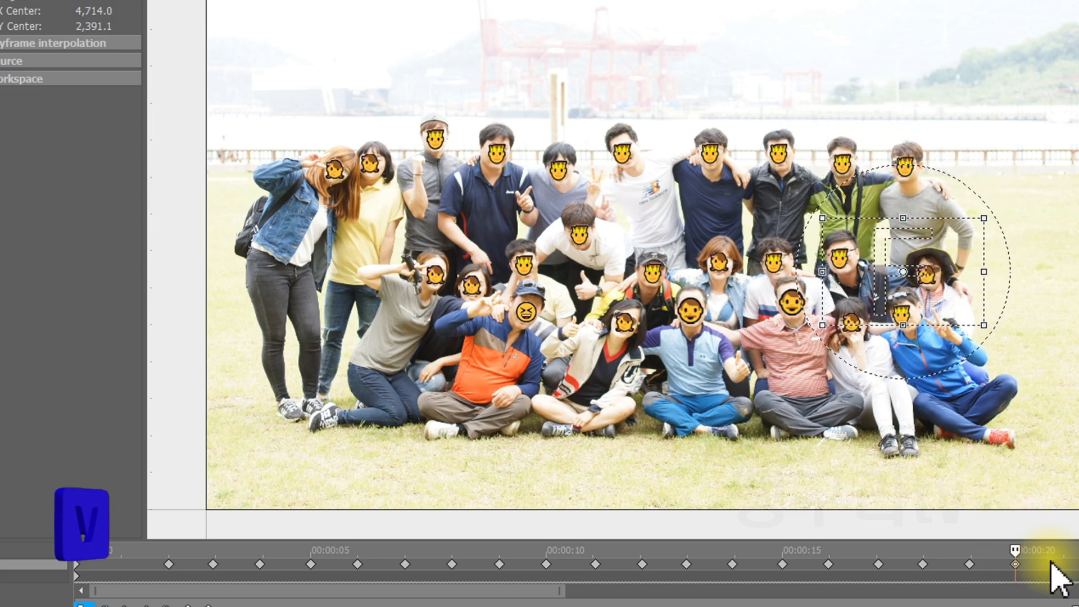
- Keyframe the crop frame centred at about 4,357 by 2,397 at 22 seconds and 3,800 by 2,368 at 24 seconds, with hold keyframes at 21 and 23
left_click(1065, 564)
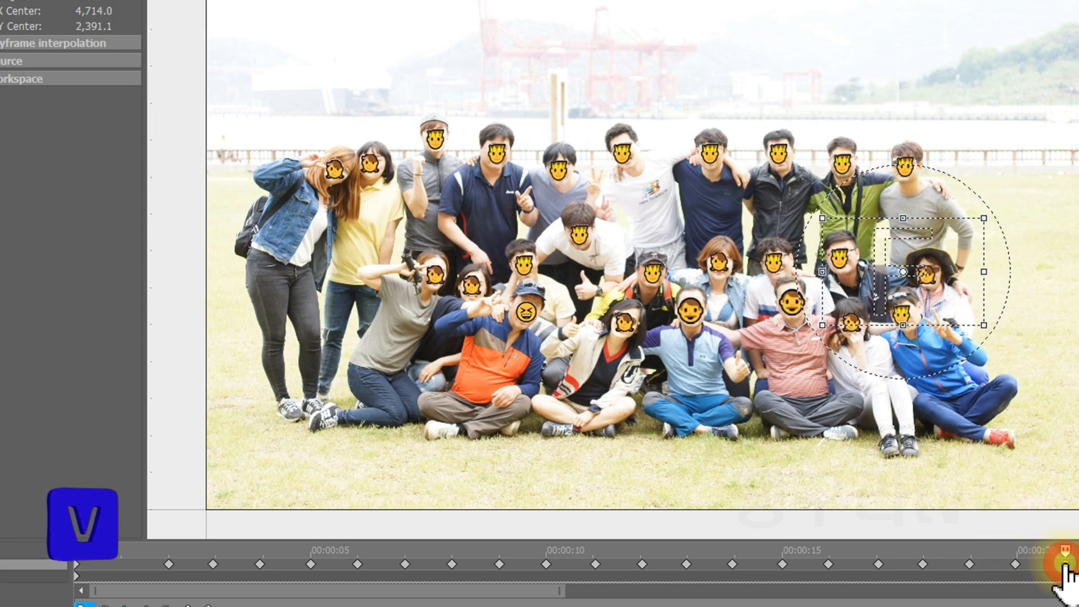
left_click_drag(545, 595, 758, 596)
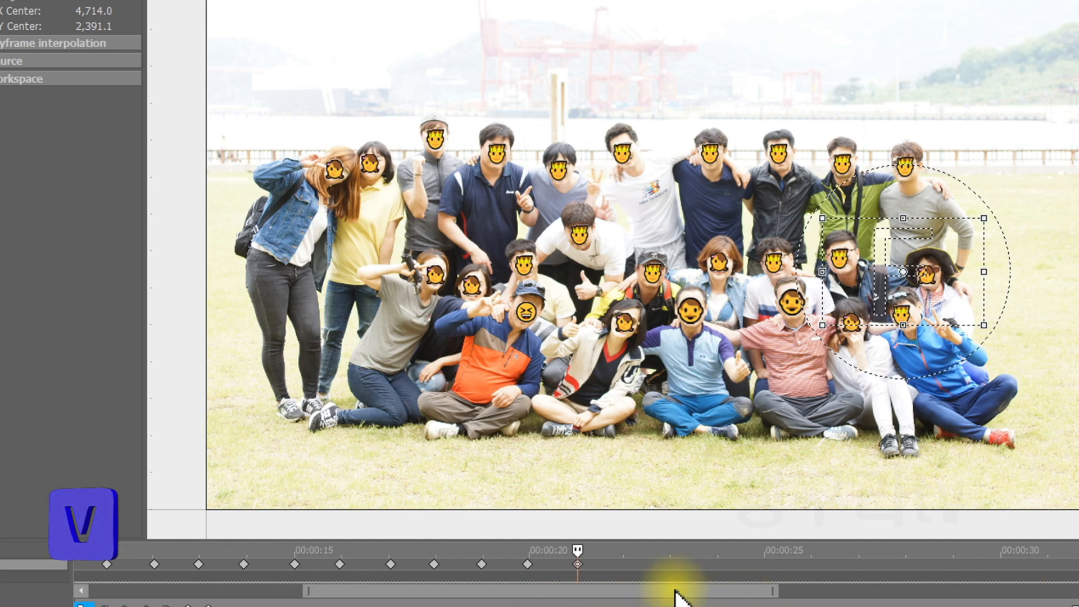
left_click(624, 565)
left_click_drag(888, 281, 839, 283)
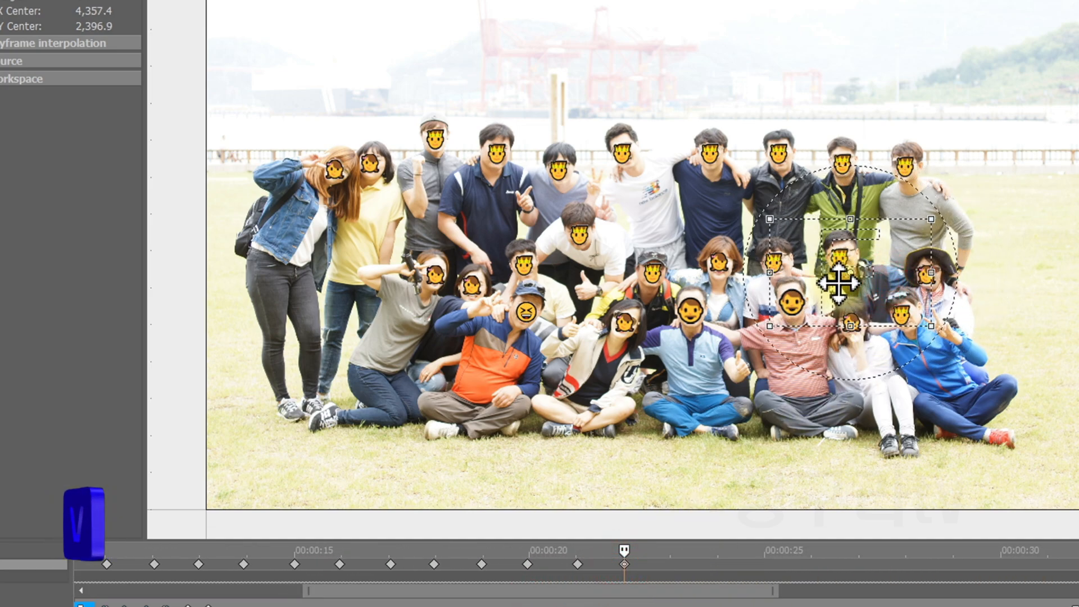
left_click(668, 570)
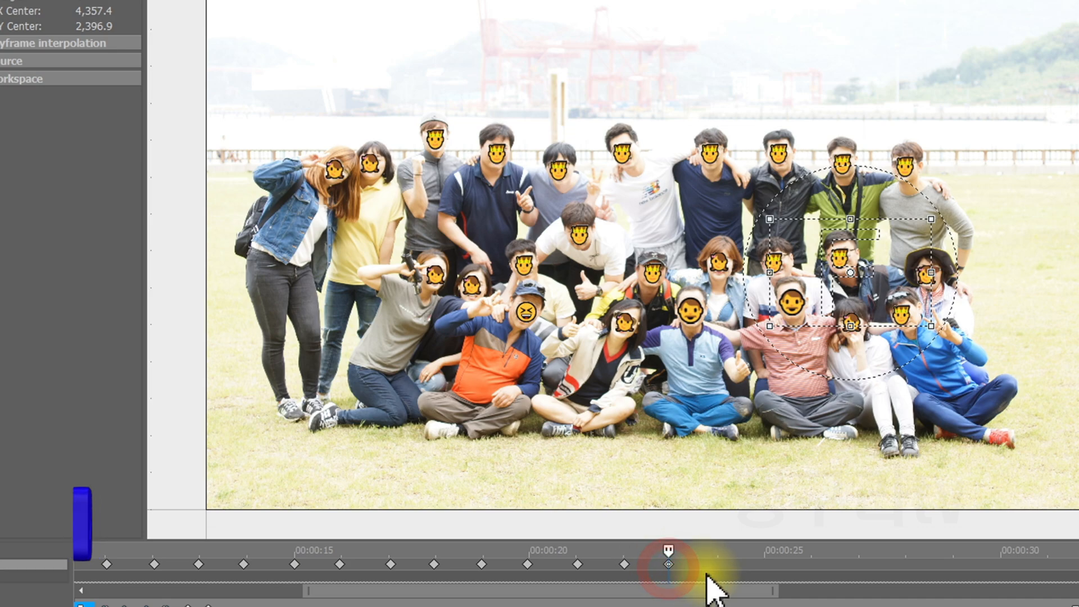
left_click(720, 570)
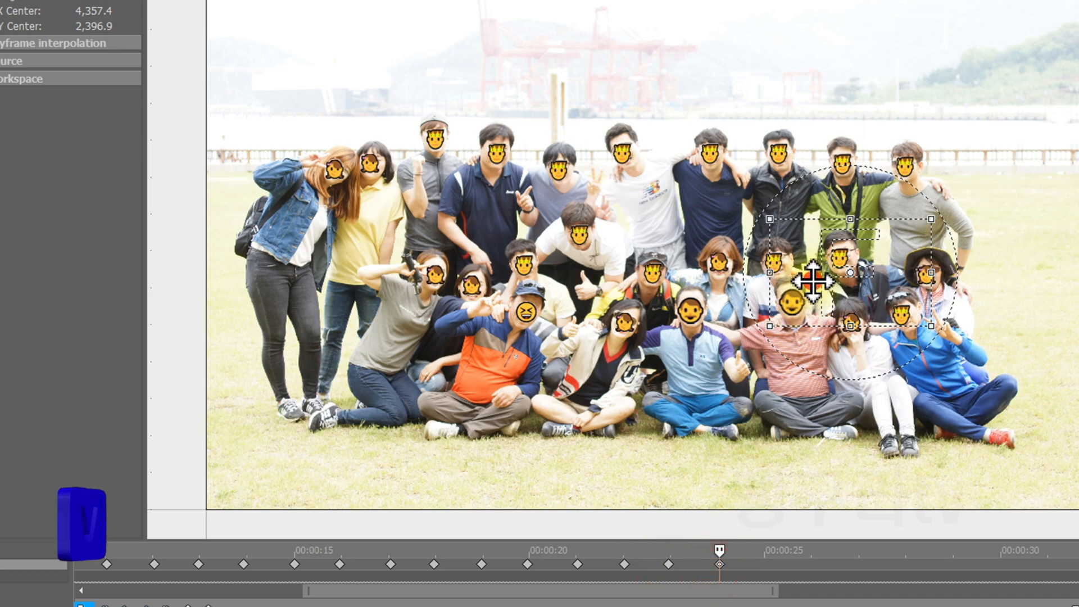
left_click_drag(809, 280, 727, 278)
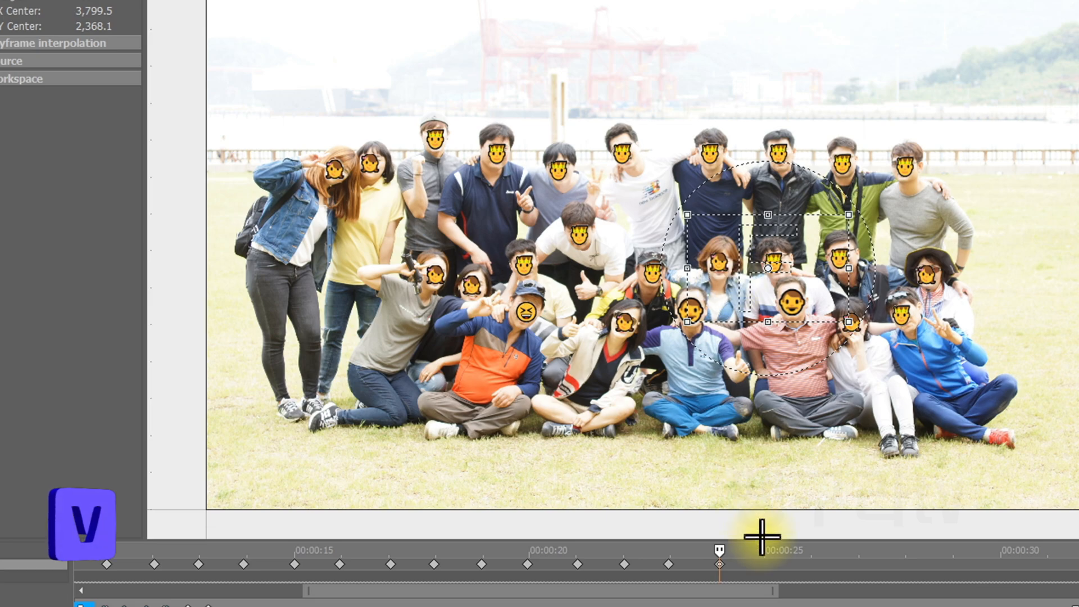
- Keyframe the crop frame centred at about 3,109 by 2,385 at 26 seconds and 2,672 by 2,213 at 28 seconds, with hold keyframes at 25 and 27
left_click(763, 565)
left_click(809, 565)
left_click_drag(781, 289, 681, 288)
left_click(855, 564)
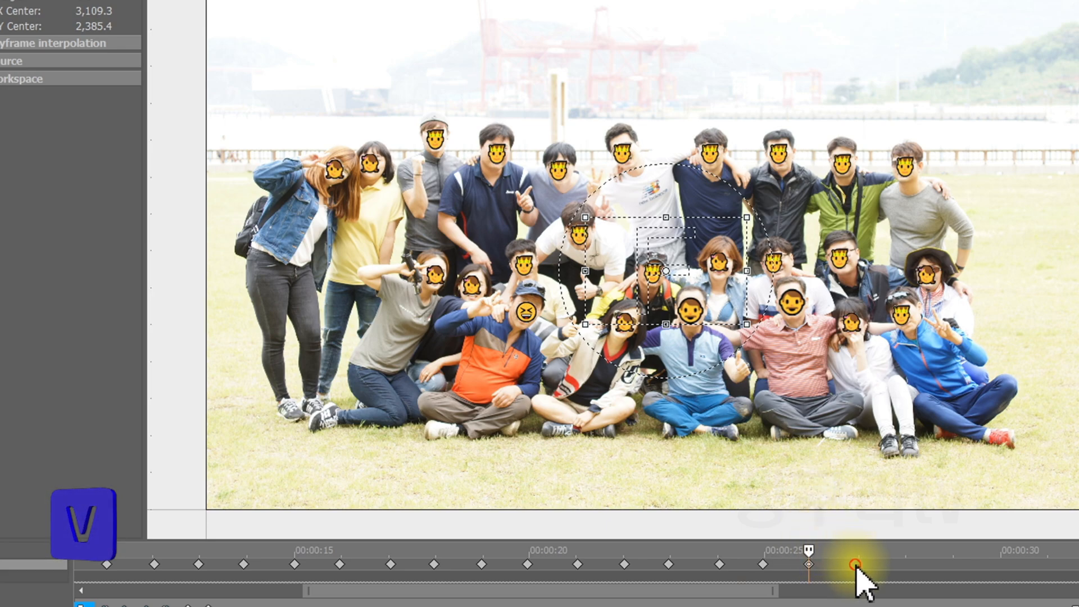
left_click(903, 564)
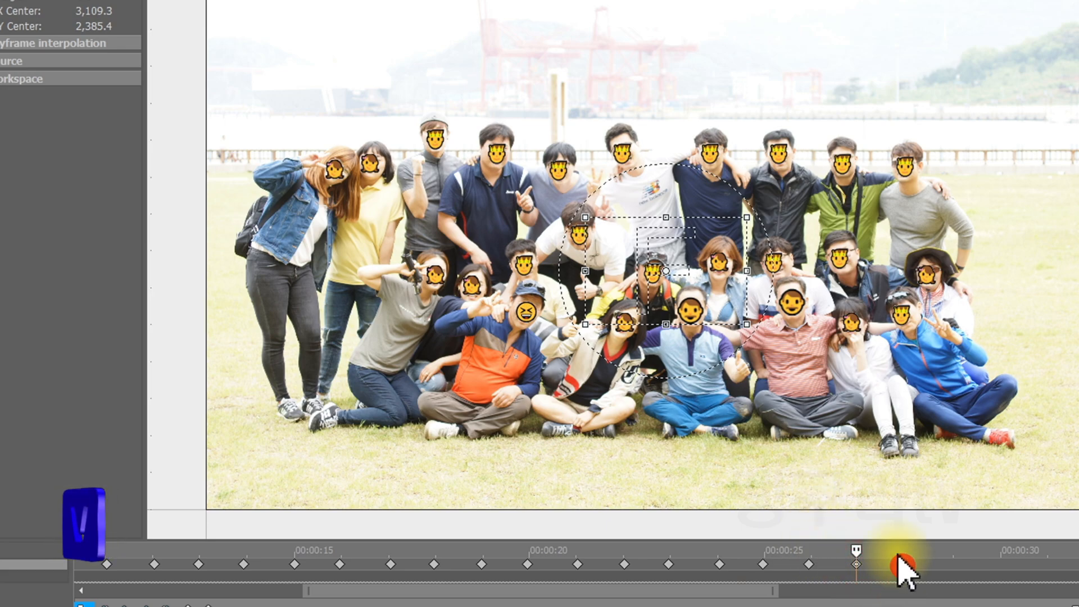
left_click_drag(645, 296, 579, 272)
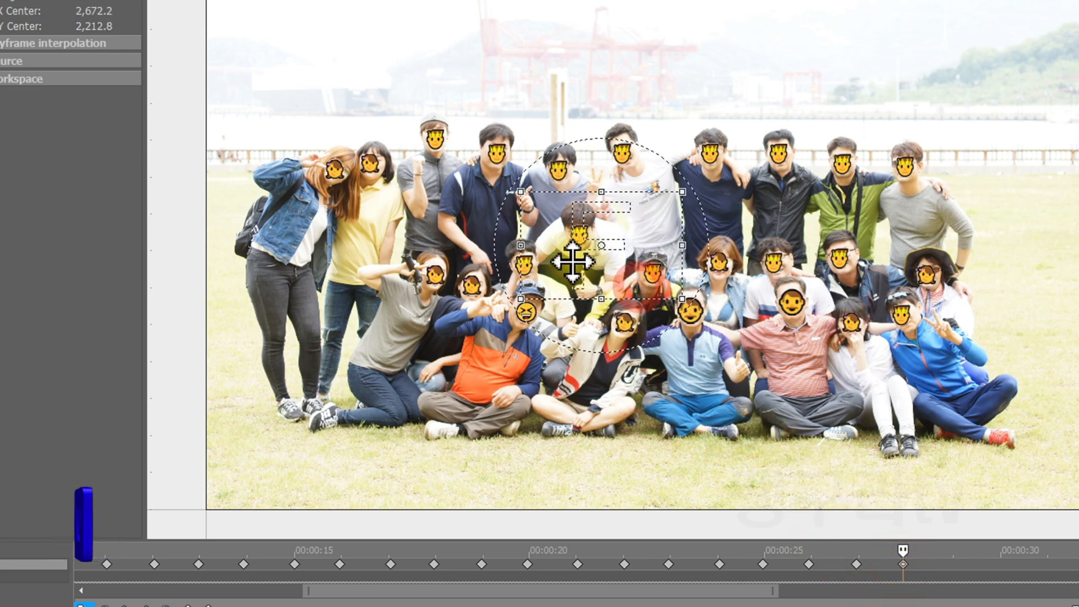
- Keyframe the crop frame centred at about 2,126 by 2,328 at 29 seconds and 1,677 by 2,472 at 31 seconds, with a hold keyframe at 30
left_click(953, 561)
left_click_drag(620, 272, 543, 288)
left_click(999, 564)
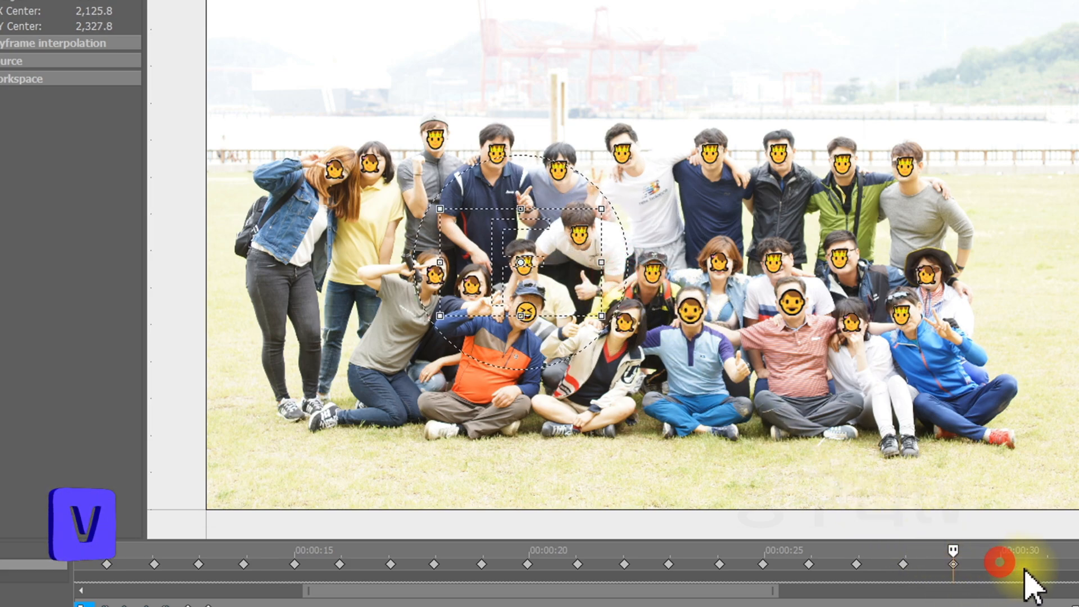
left_click(1045, 564)
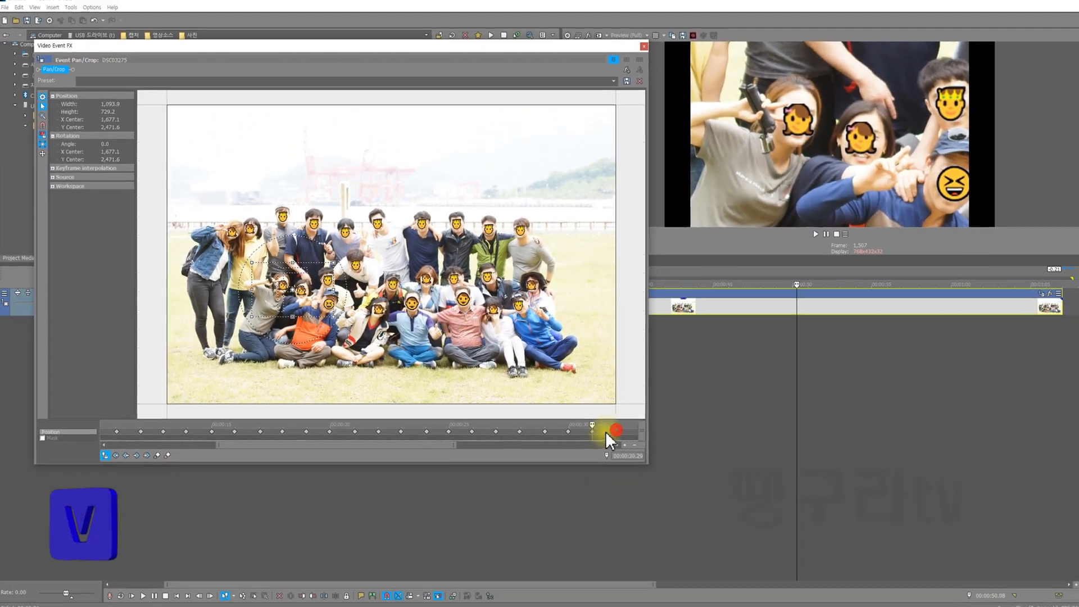
- Keyframe the crop frame centred at about 2,063 by 2,610 at 33 seconds and 2,741 by 2,720 at 35 seconds, with hold keyframes at 32 and 34
left_click_drag(437, 441, 498, 443)
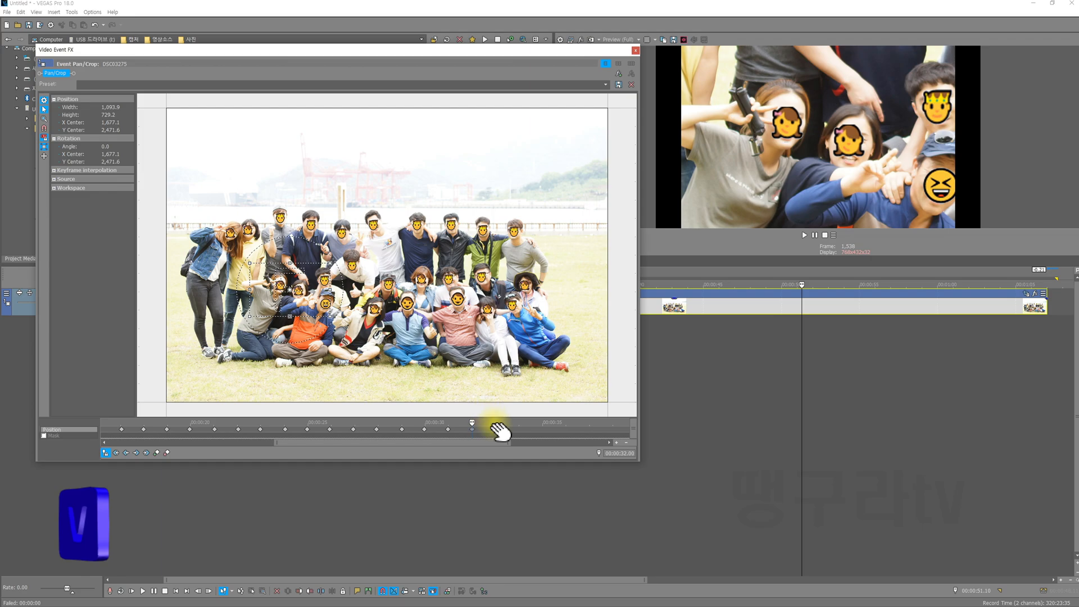
left_click(495, 430)
left_click_drag(316, 306, 345, 317)
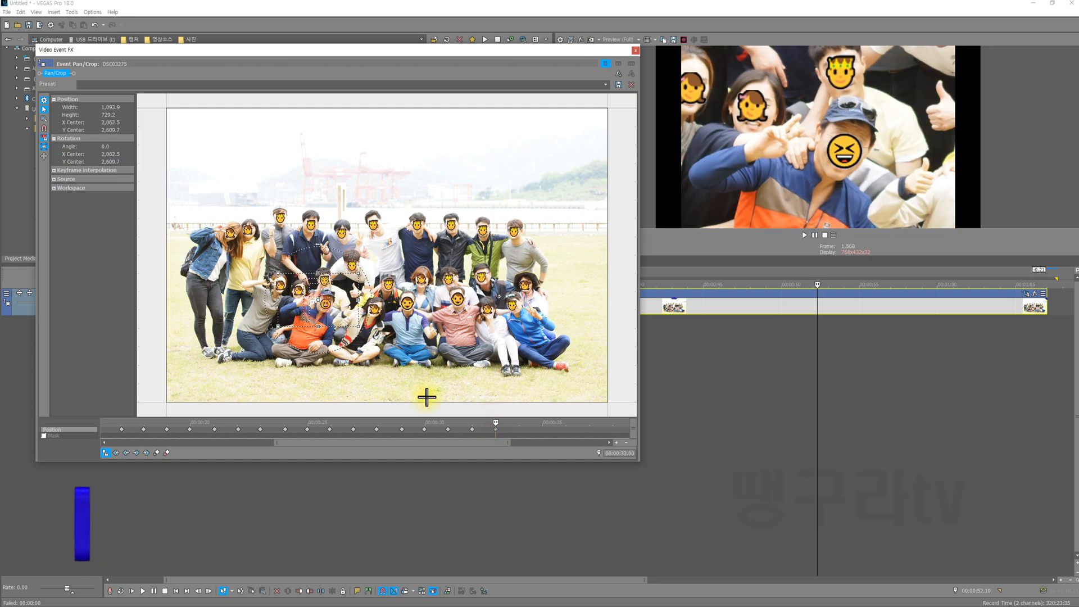
left_click(540, 430)
left_click_drag(318, 301, 368, 309)
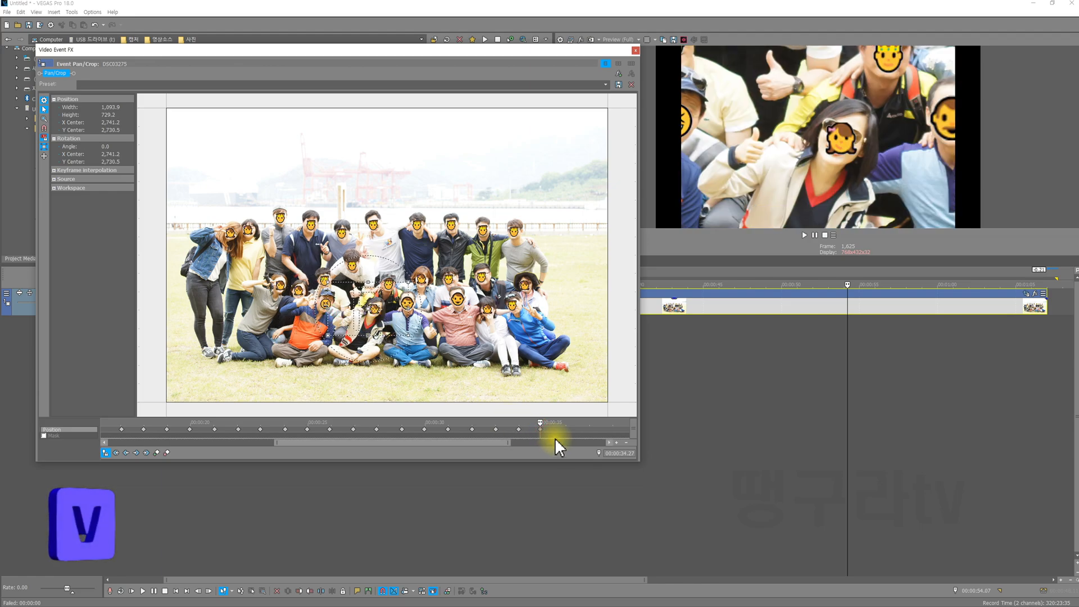
- Keyframe the crop frame centred at about 3,224 by 2,736 at 37 seconds and 3,610 by 2,759 at 39 seconds, with hold keyframes at 36 and 38
left_click(589, 429)
left_click_drag(376, 315, 411, 316)
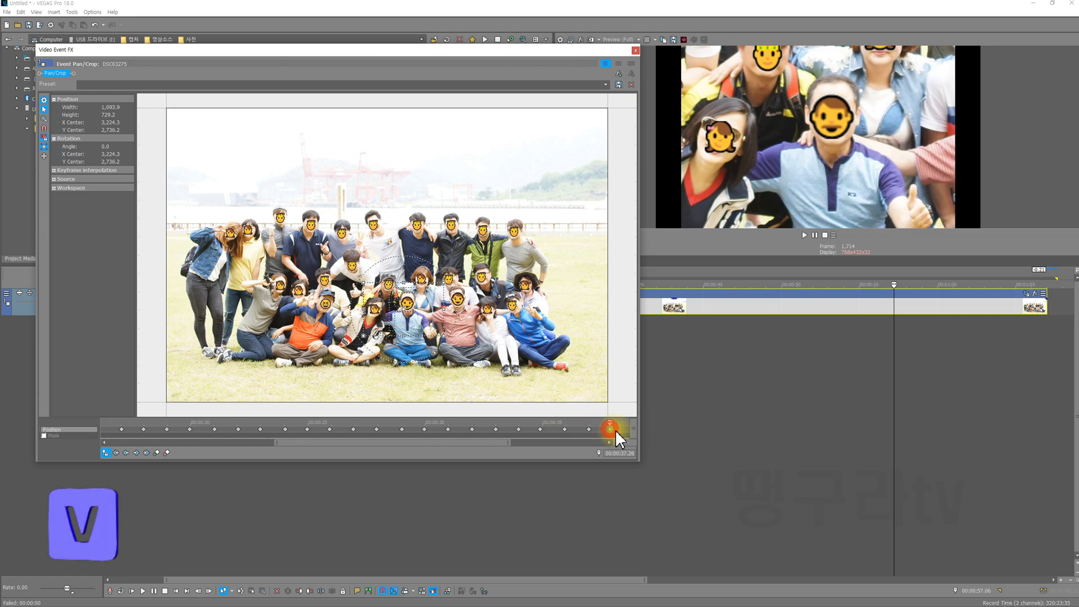
left_click_drag(491, 441, 551, 444)
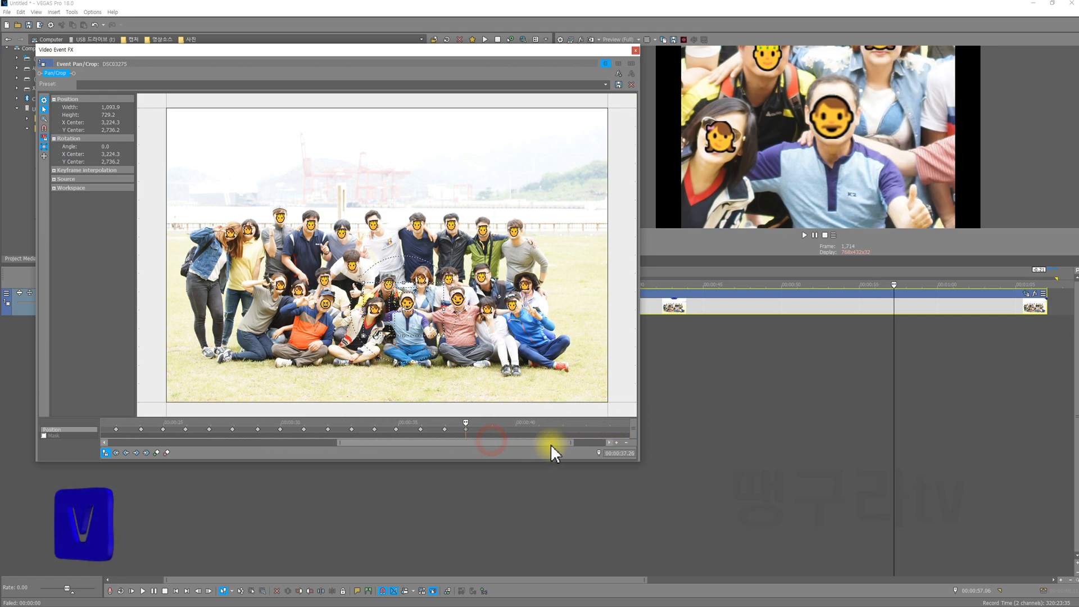
left_click(494, 430)
left_click_drag(423, 308, 451, 308)
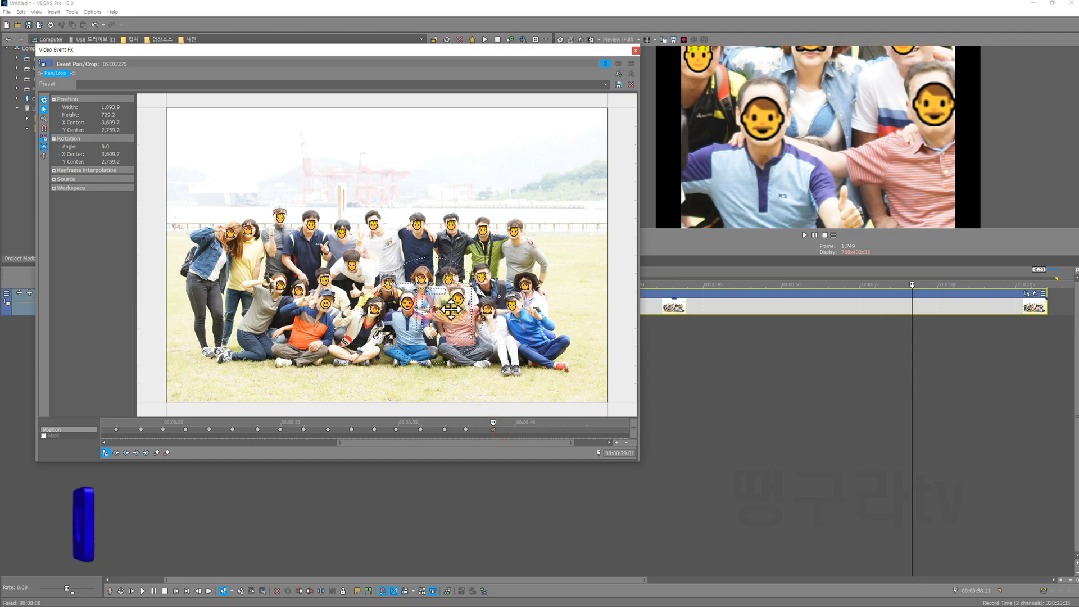
- Keyframe the crop frame centred at about 4,035 by 2,834 at 40 seconds, hold it to 41, and shift it towards the woman in white at 42
left_click(518, 429)
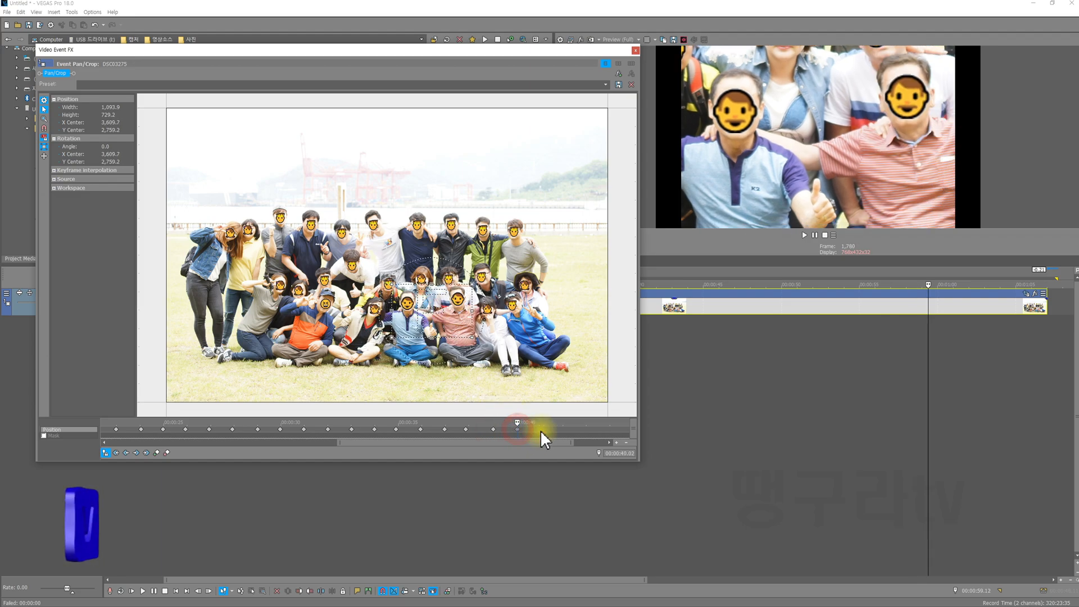
left_click_drag(433, 307, 464, 313)
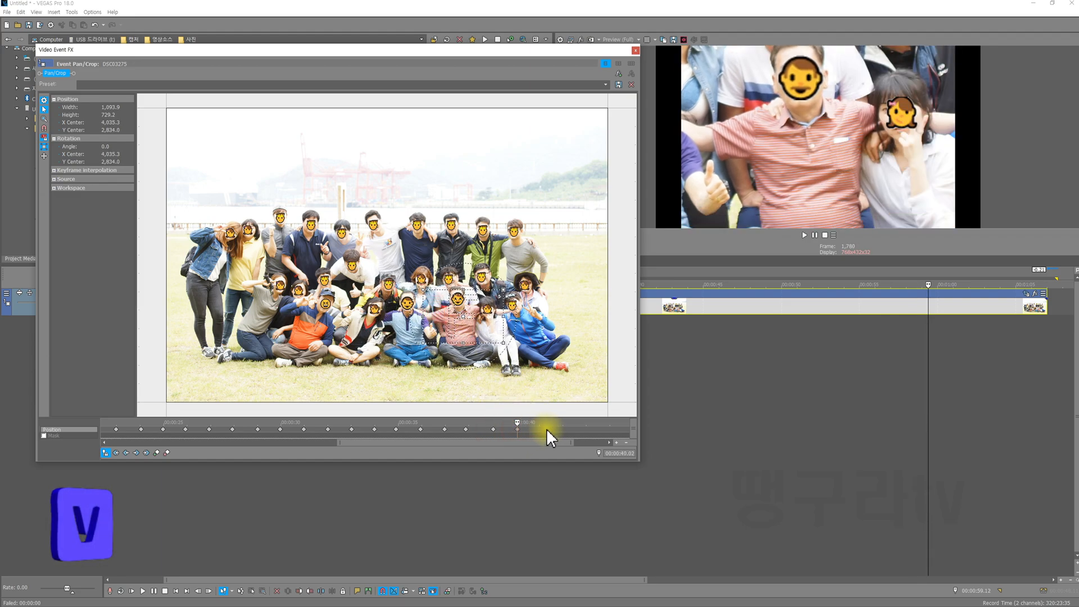
left_click(566, 429)
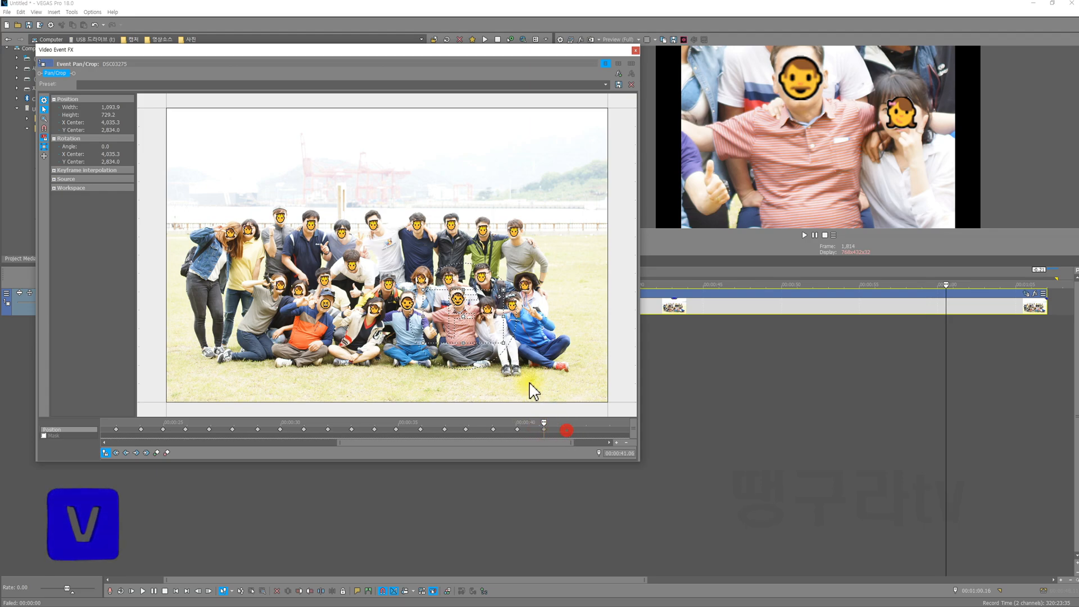
left_click_drag(470, 328, 496, 325)
- Add a hold keyframe at about 43 seconds and one at 44 seconds with the crop frame centred at about 4,507 by 2,771
left_click(585, 429)
left_click(613, 430)
left_click_drag(517, 332, 526, 329)
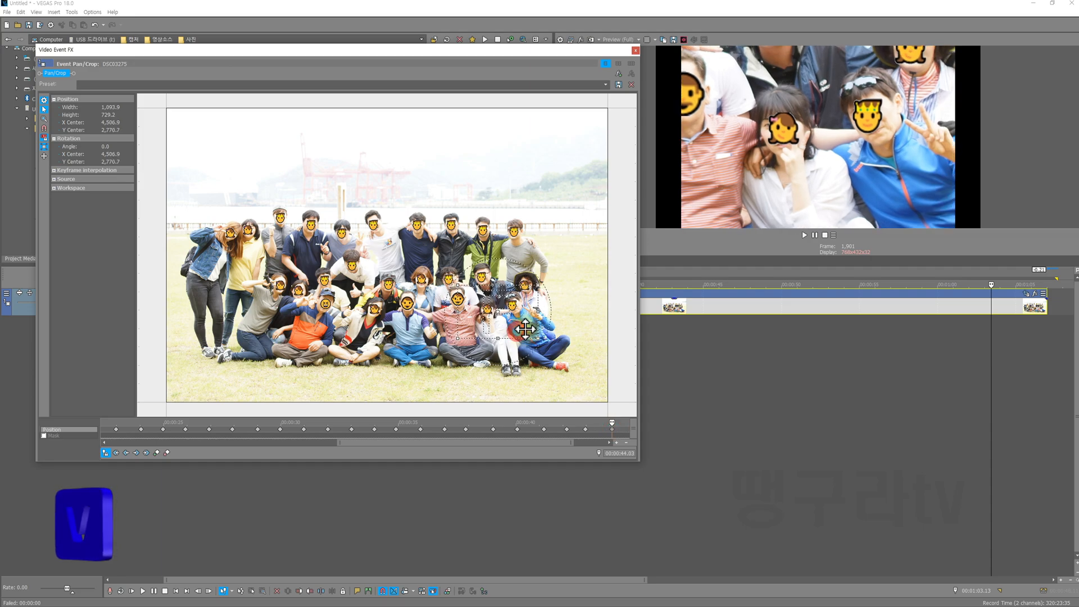
- Add a closing keyframe at about 47 seconds with the crop frame enlarged to about 5,528 by 3,686 around the whole group, and close the Pan/Crop window
scroll(596, 430, "down", 4)
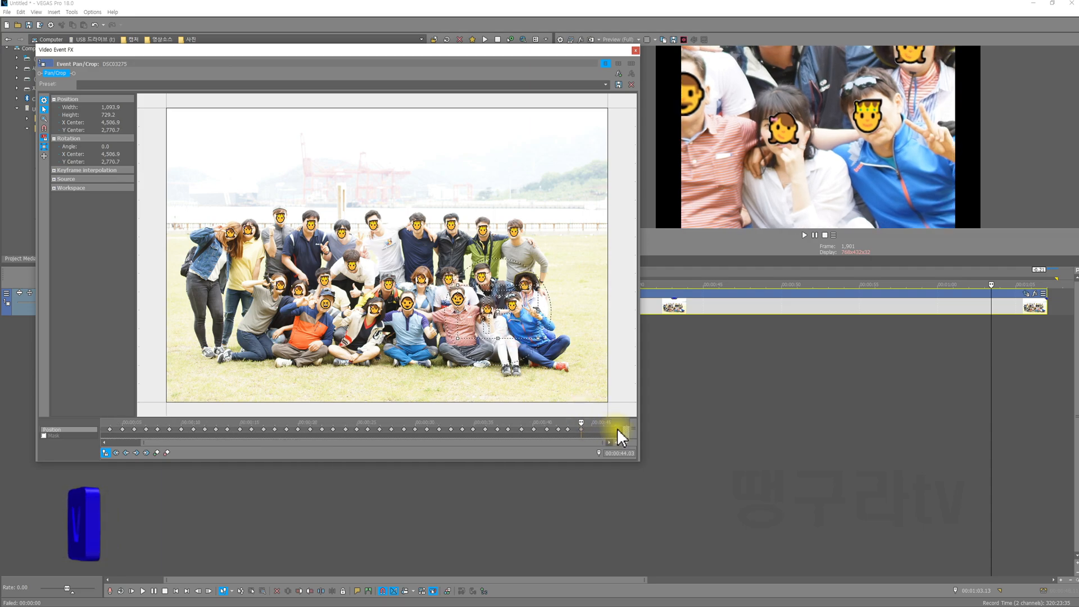
left_click(618, 430)
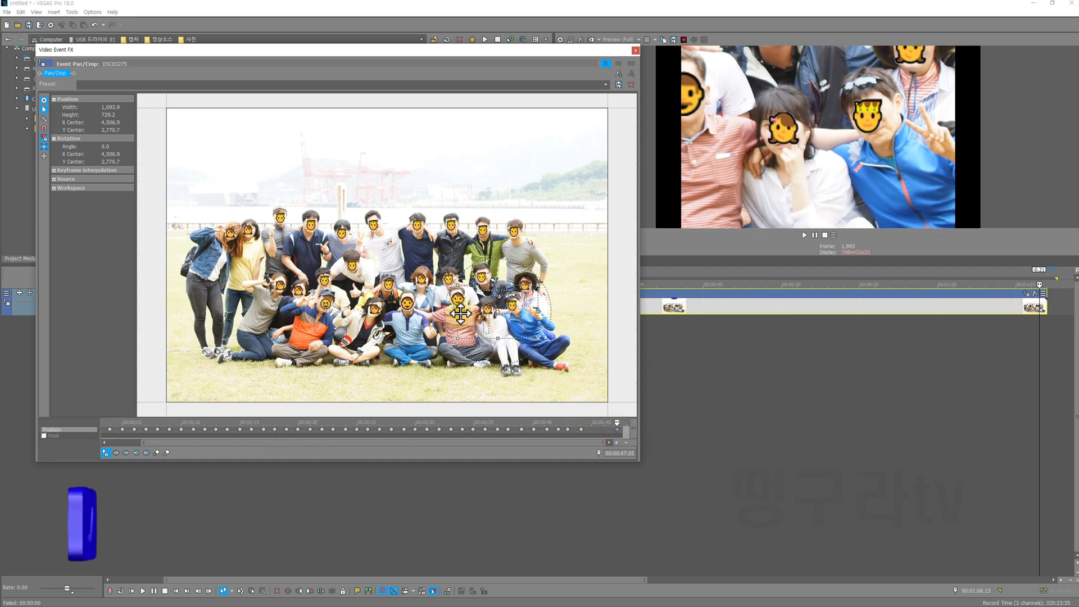
left_click_drag(456, 286, 225, 197)
left_click_drag(460, 318, 329, 270)
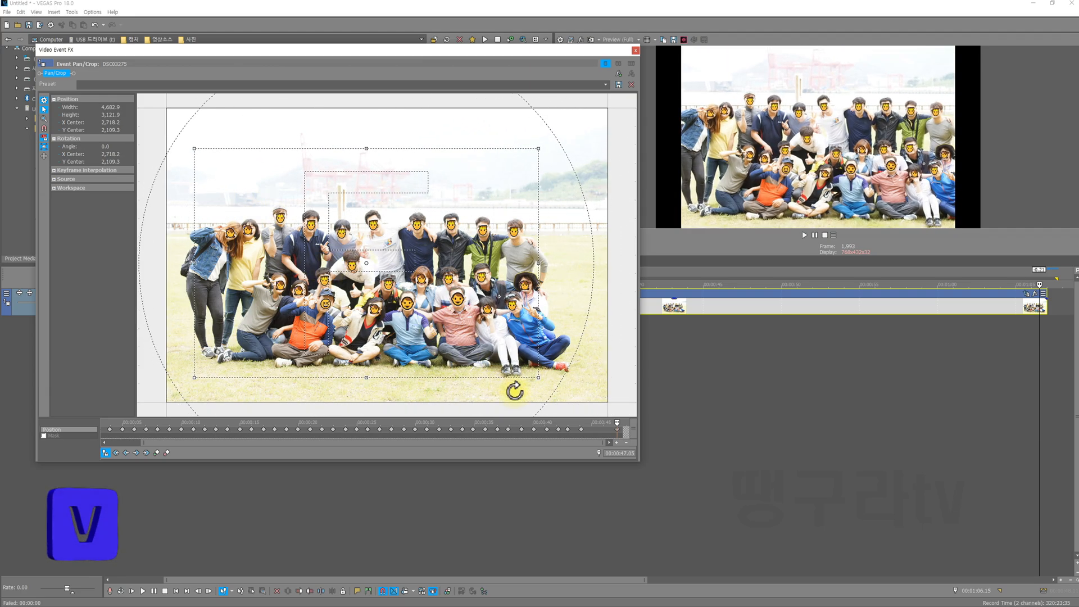
left_click_drag(539, 378, 569, 383)
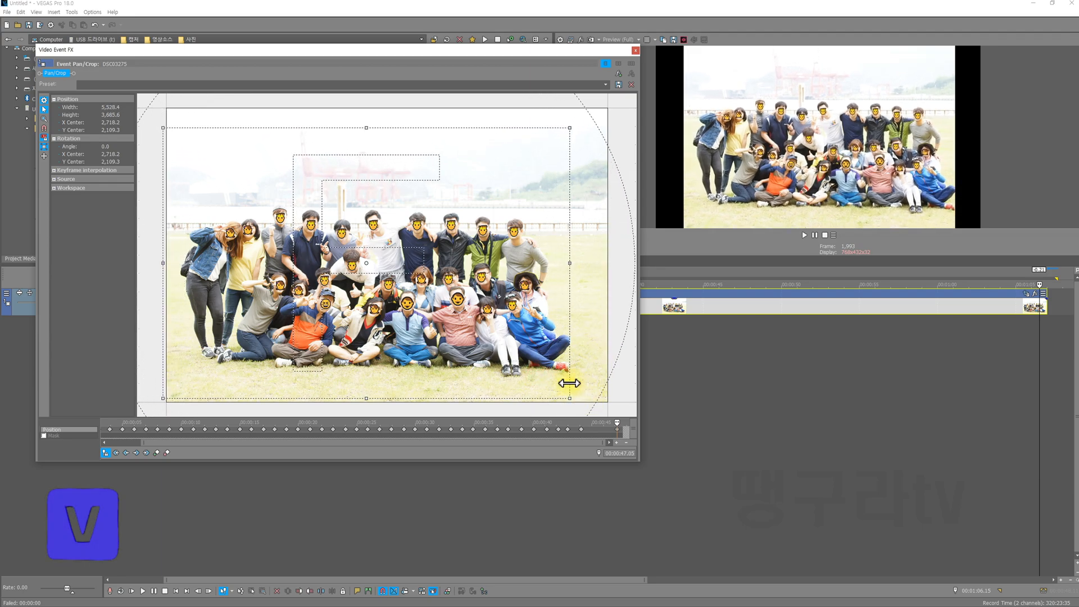
left_click(635, 51)
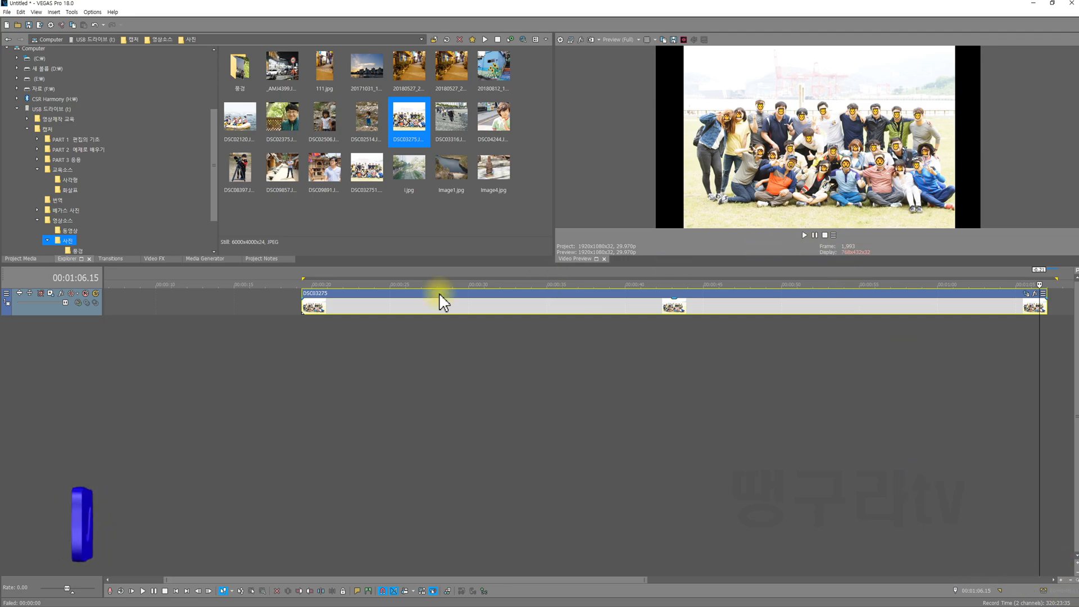
- Play back the photo animation from the start of the clip to its end
left_click(306, 335)
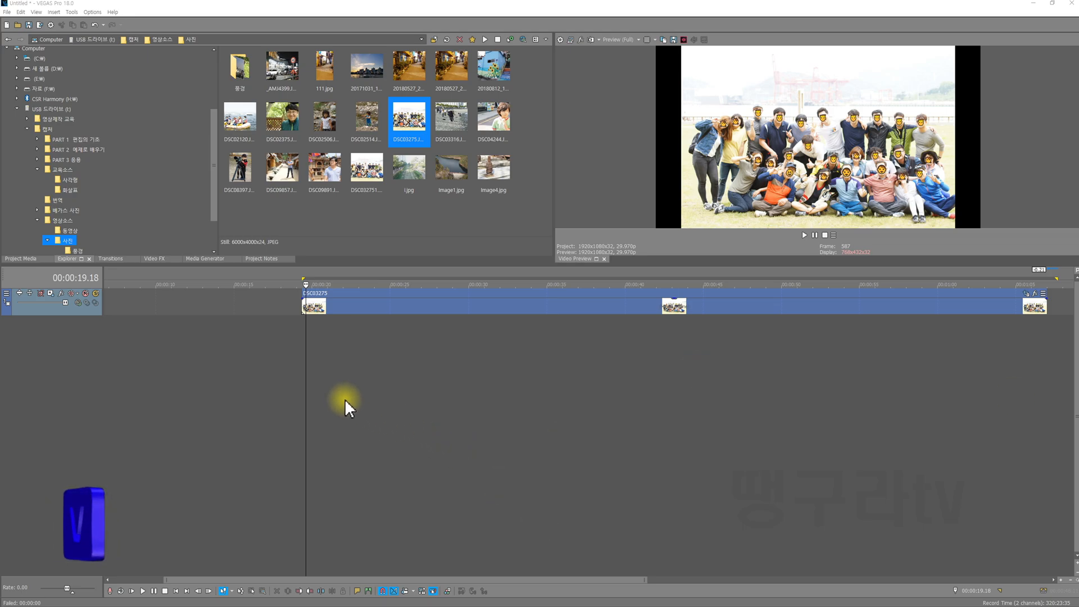
scroll(345, 379, "down", 2)
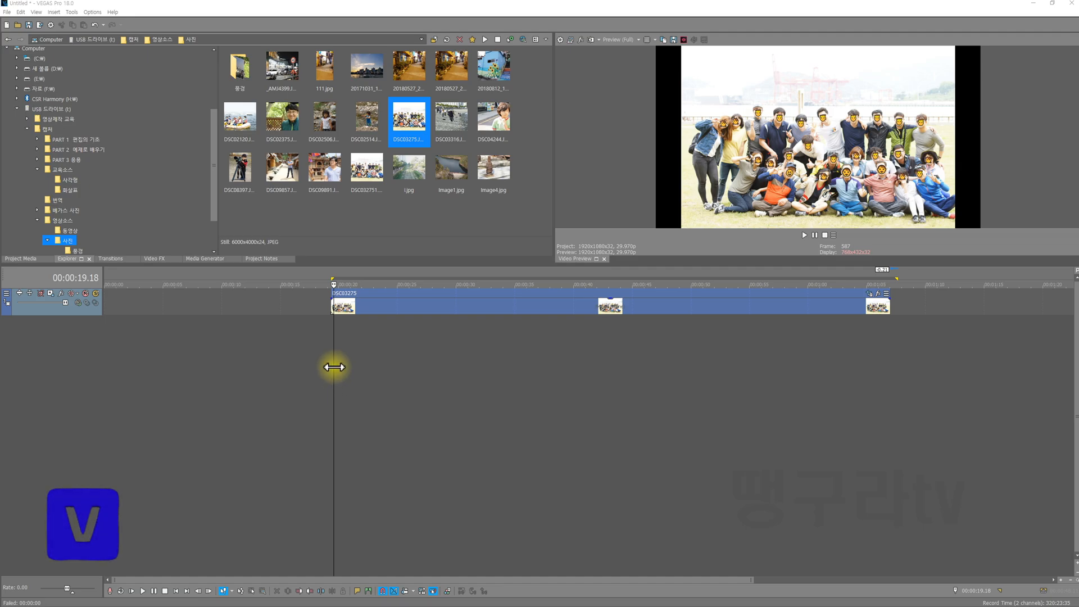
left_click(329, 344)
key("space")
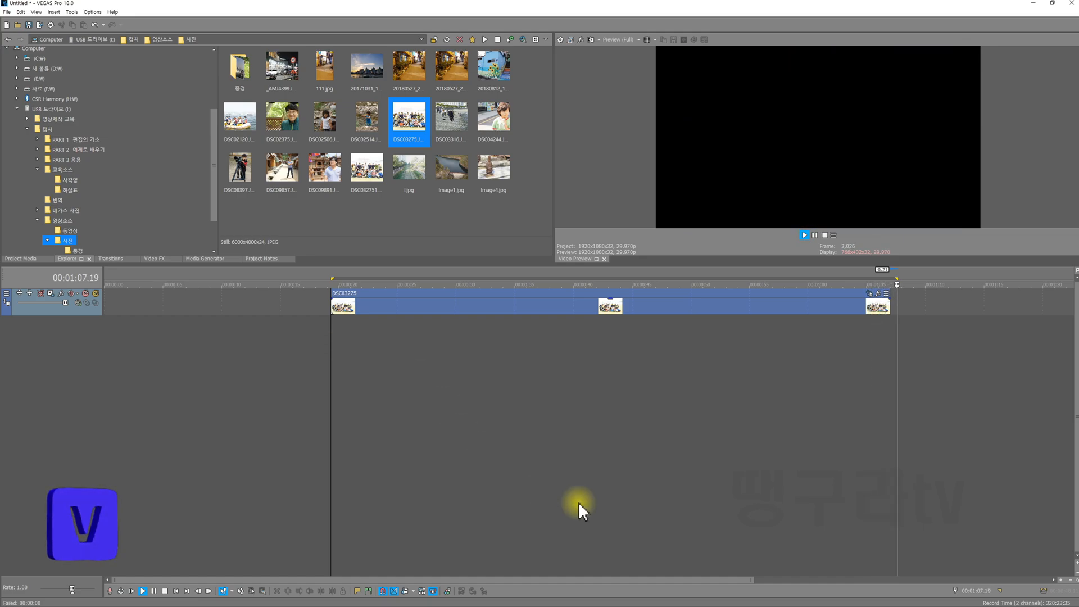
- Set the time selection from the clip's start to just before its end and place the playhead at 00:01:06.15
left_click(890, 343)
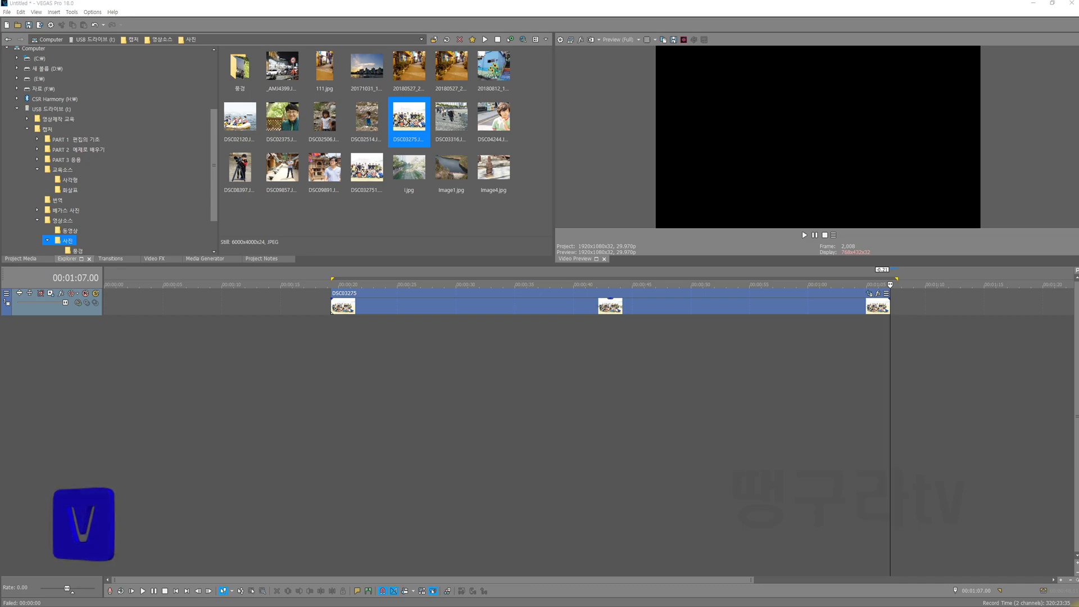
left_click_drag(447, 337, 843, 340)
left_click_drag(343, 341, 884, 354)
left_click(885, 354)
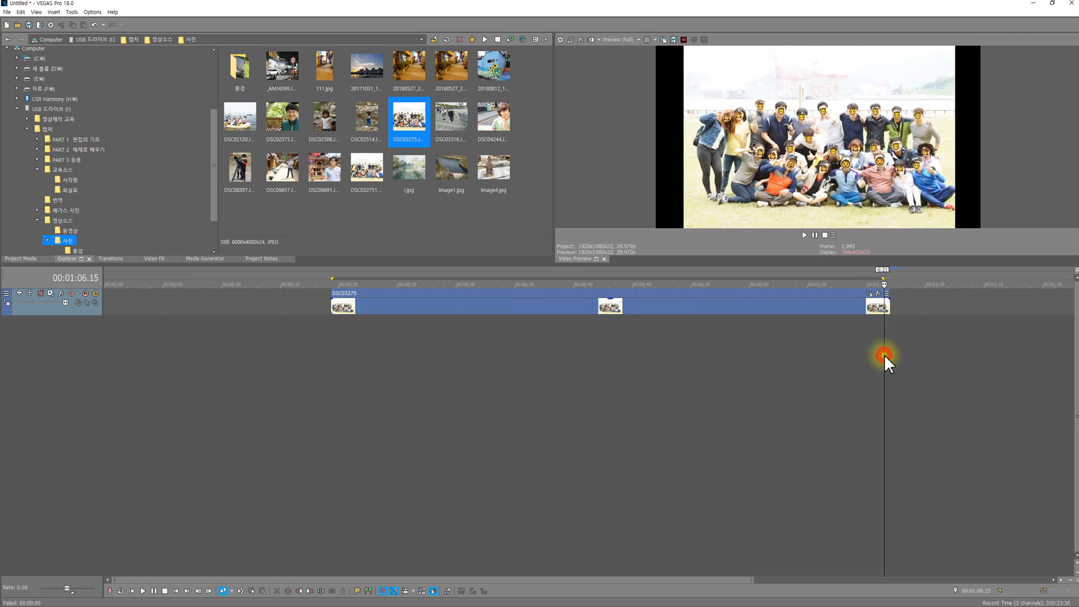